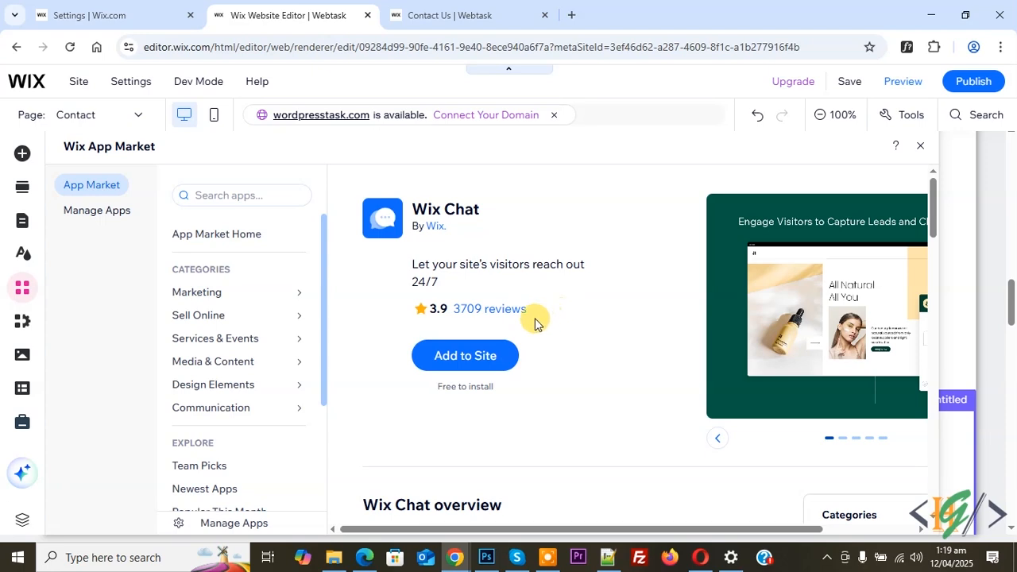
Add the Wix Chat app to the site from the App Market.
{"action": "left_click", "coordinate": [467, 359]}
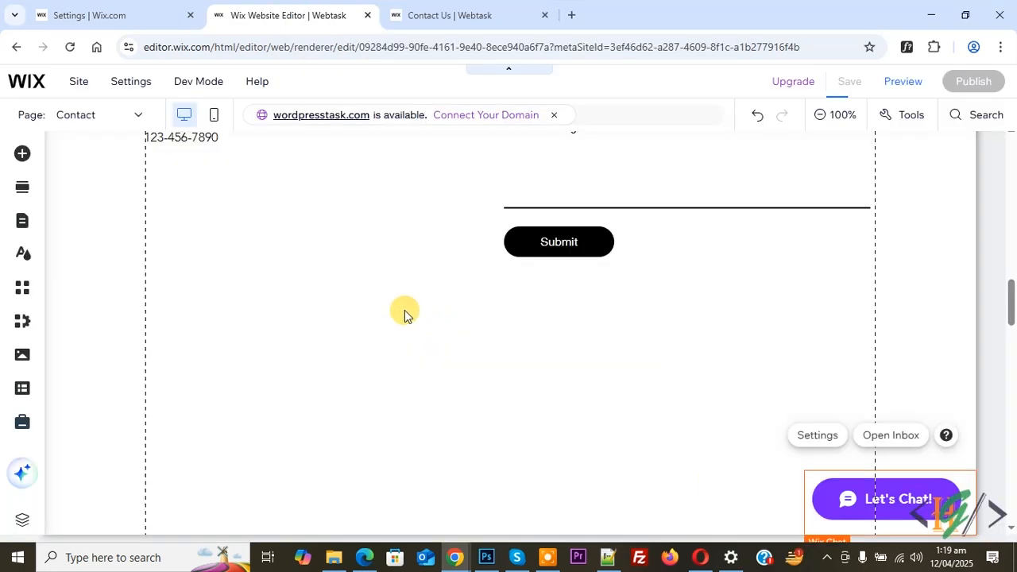
{"action": "left_click", "coordinate": [431, 311]}
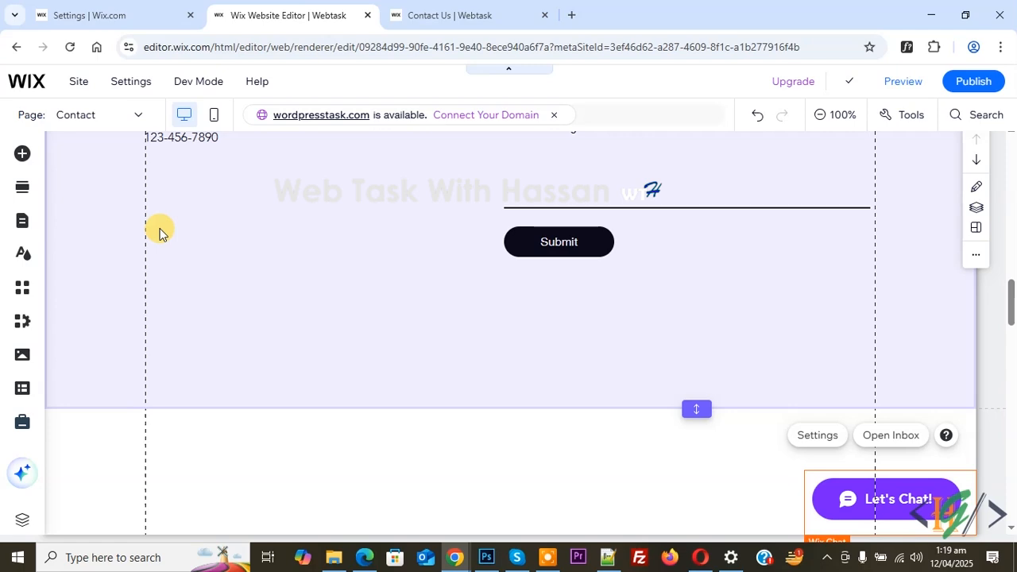
Delete the Let's Chat button from the page.
{"action": "left_click", "coordinate": [26, 156]}
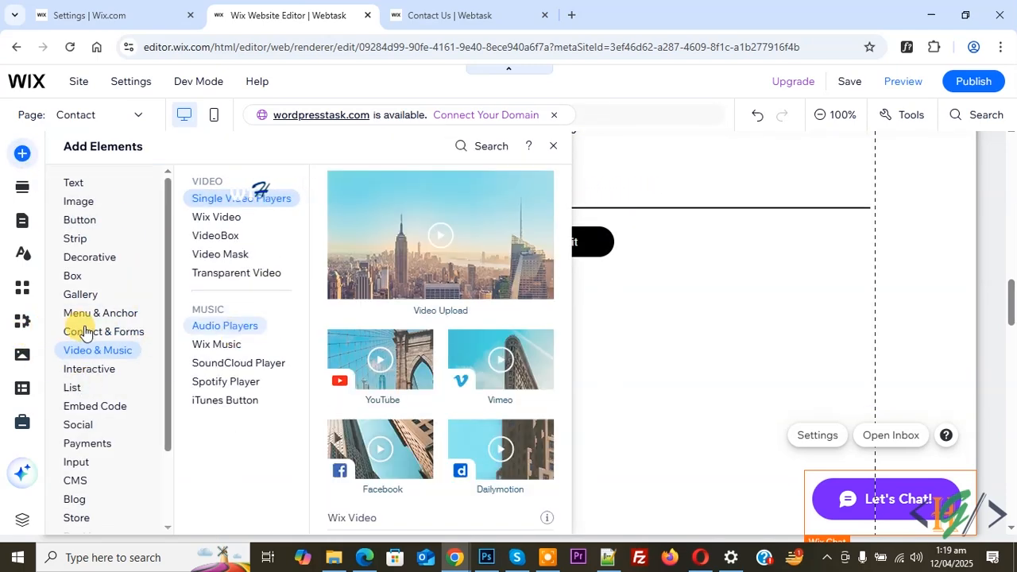
{"action": "mouse_move", "coordinate": [106, 332]}
{"action": "left_click", "coordinate": [216, 348]}
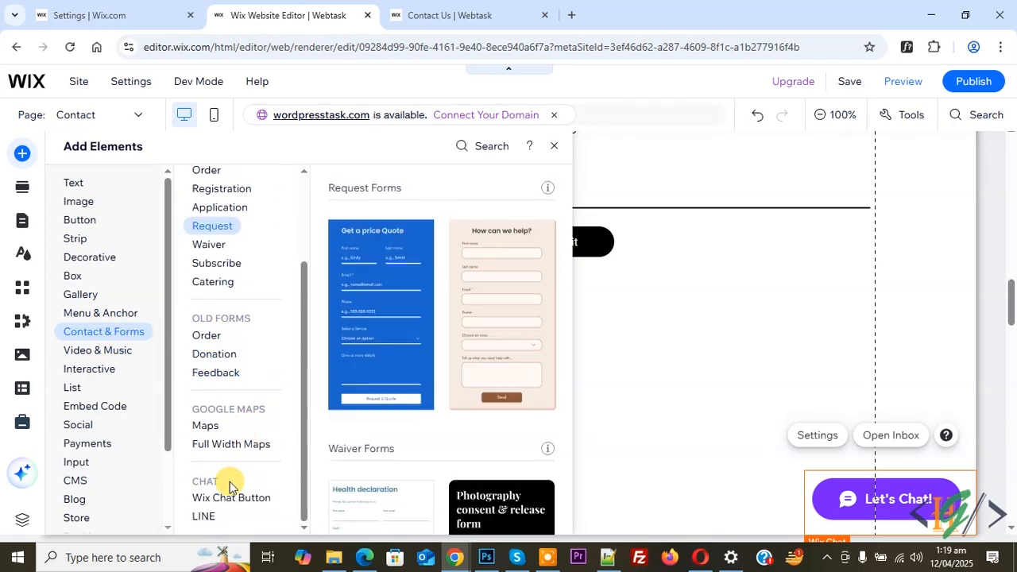
{"action": "right_click", "coordinate": [829, 505]}
{"action": "left_click", "coordinate": [680, 446]}
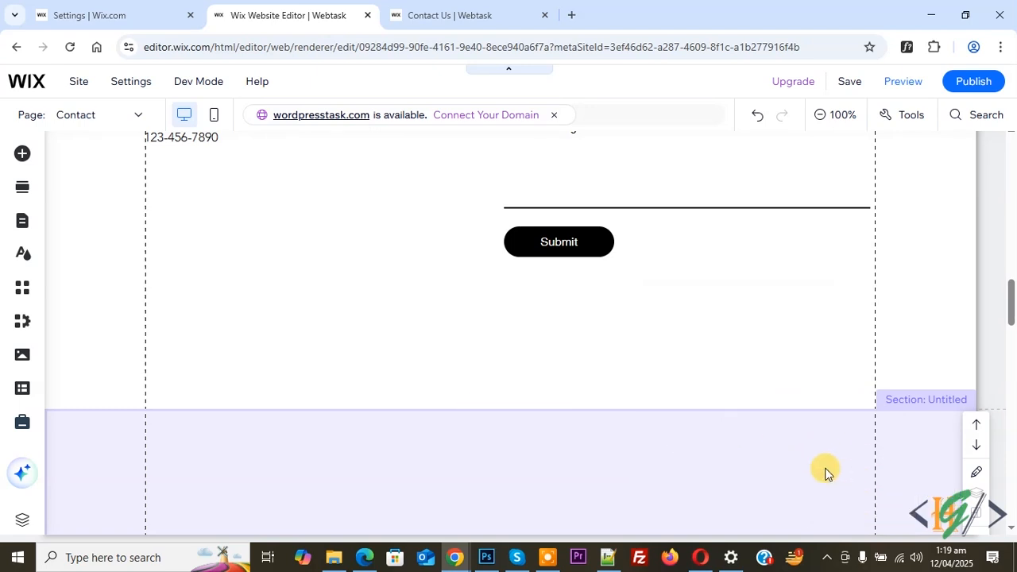
Add a Wix Chat Button from the Contact & Forms elements to the page's bottom section.
{"action": "left_click", "coordinate": [132, 215]}
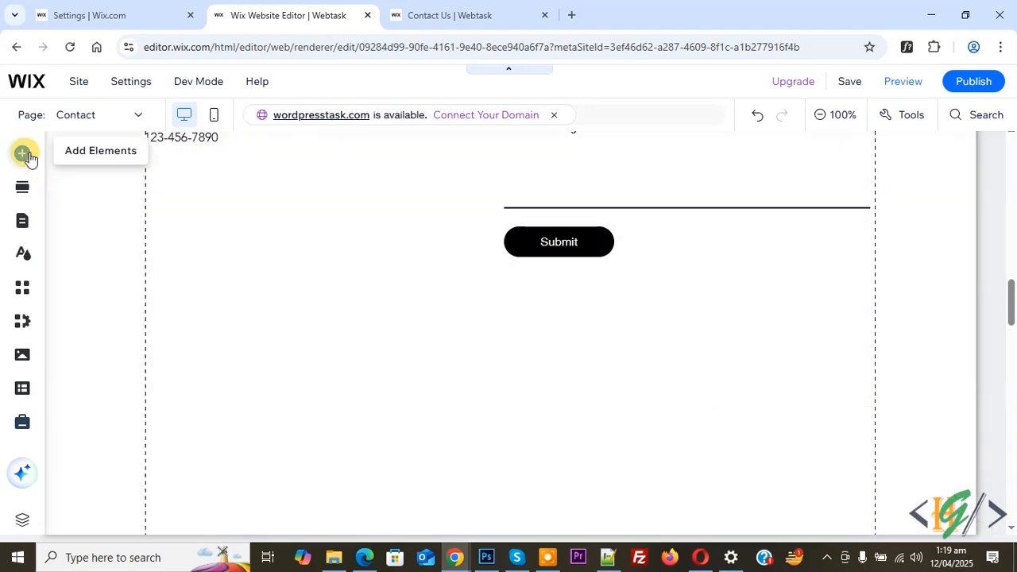
{"action": "left_click", "coordinate": [24, 154]}
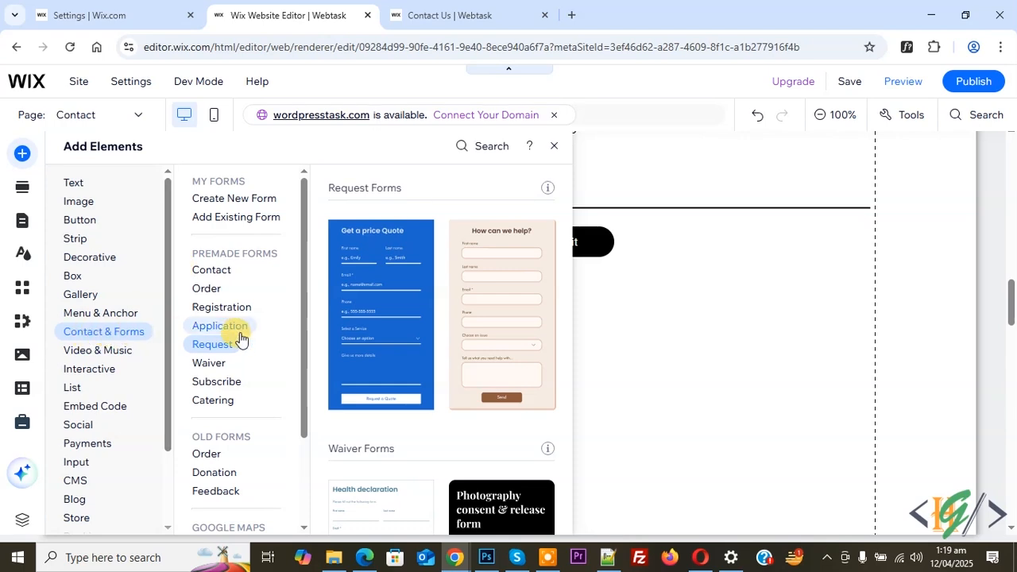
{"action": "scroll", "coordinate": [246, 346], "scroll_direction": "down", "scroll_amount": 2}
{"action": "left_click", "coordinate": [208, 495]}
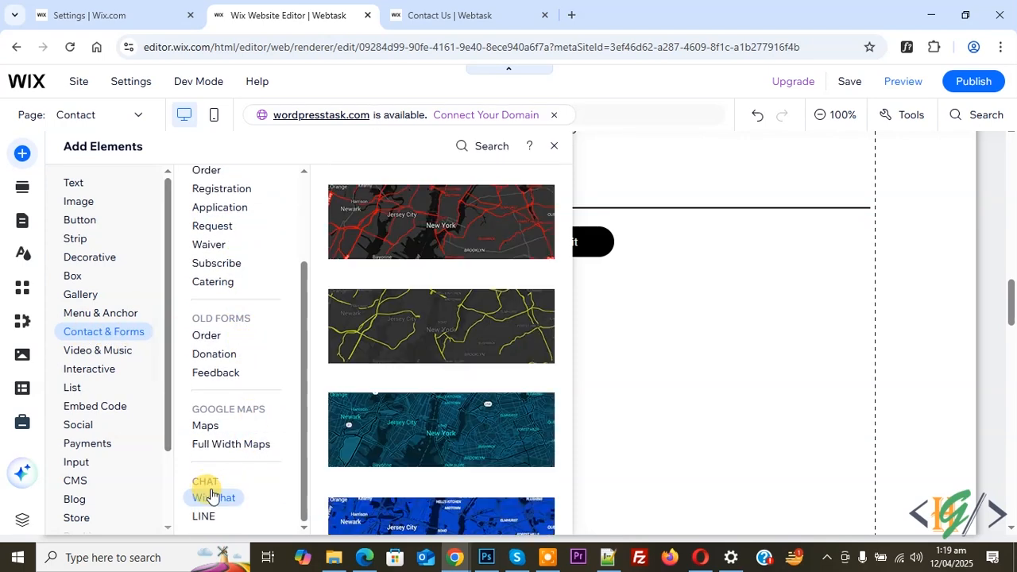
{"action": "left_click_drag", "start_coordinate": [350, 418], "coordinate": [643, 434]}
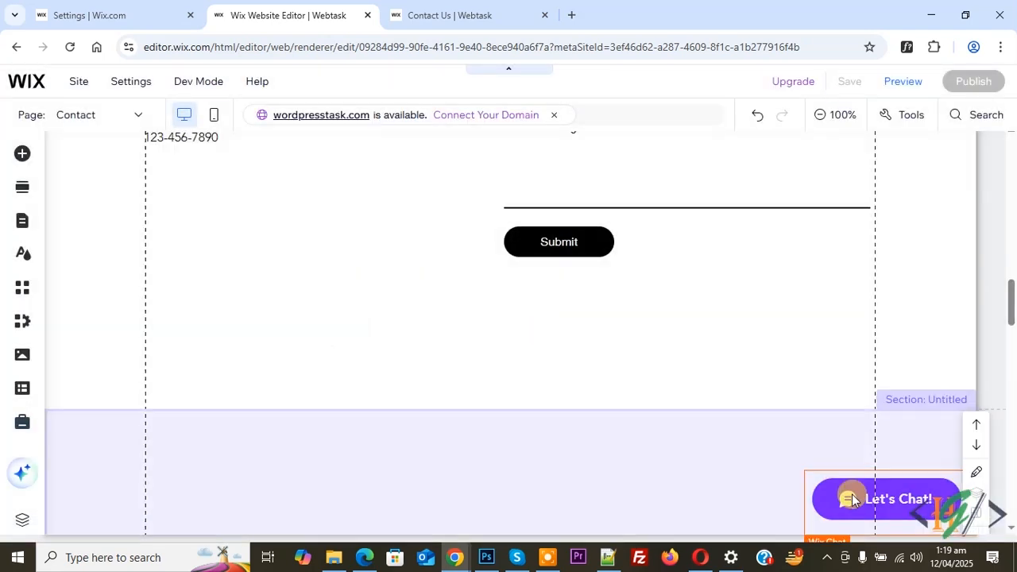
Open the chat button's settings and go to Manage Chat in the dashboard.
{"action": "left_click", "coordinate": [842, 502]}
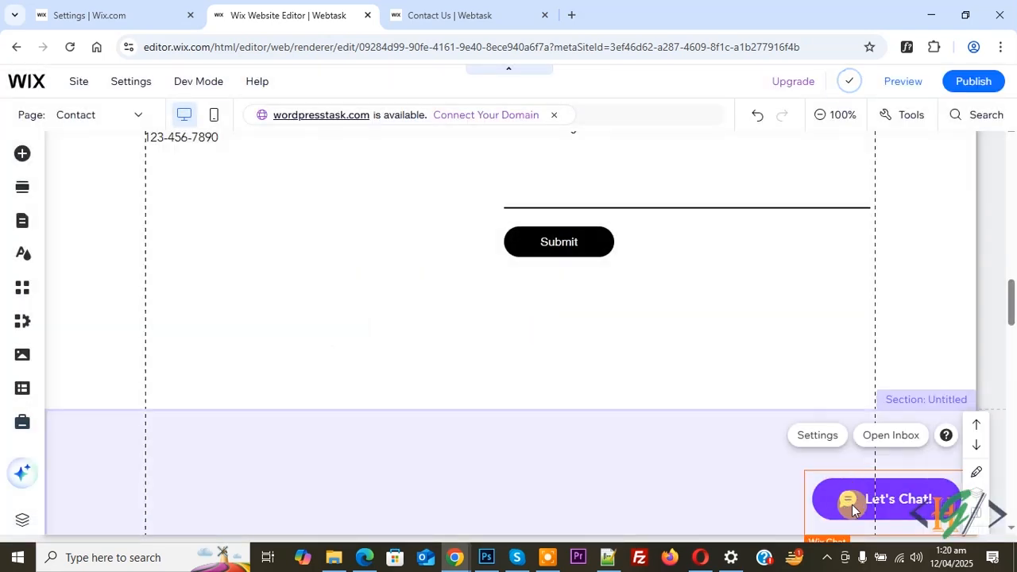
{"action": "left_click", "coordinate": [817, 436]}
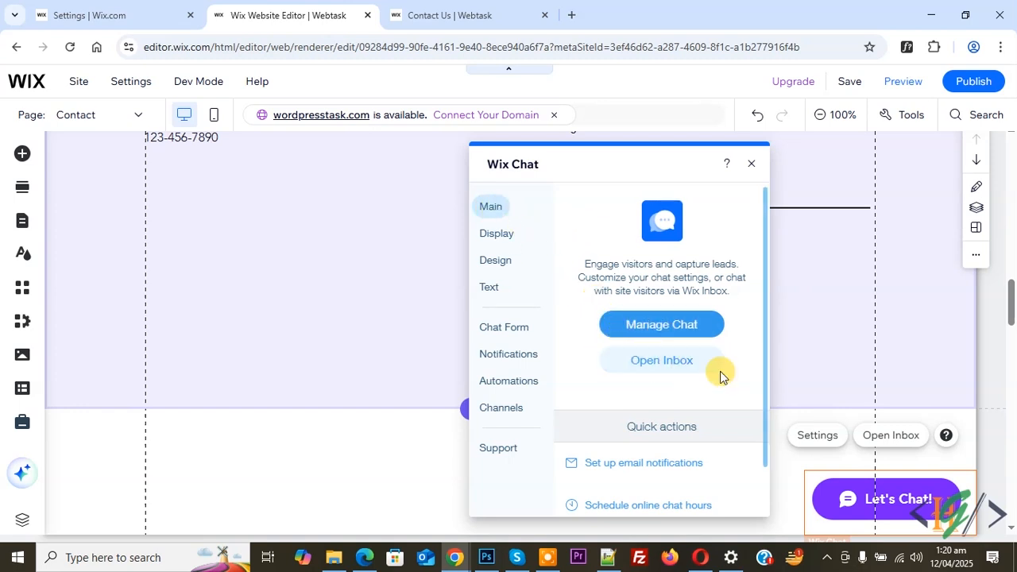
{"action": "left_click", "coordinate": [656, 332]}
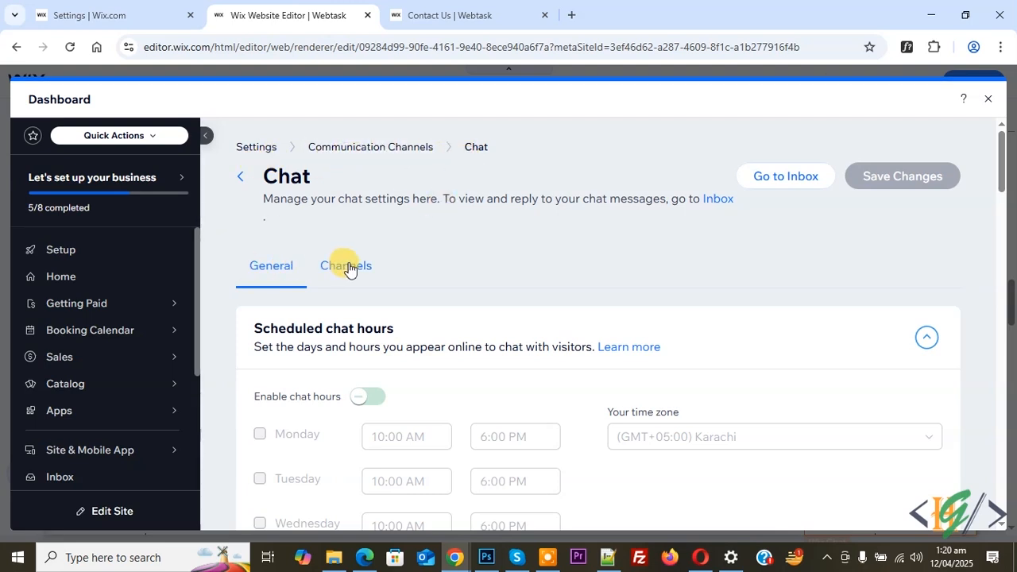
Toggle the scheduled chat hours on and back off.
{"action": "scroll", "coordinate": [348, 269], "scroll_direction": "down", "scroll_amount": 1}
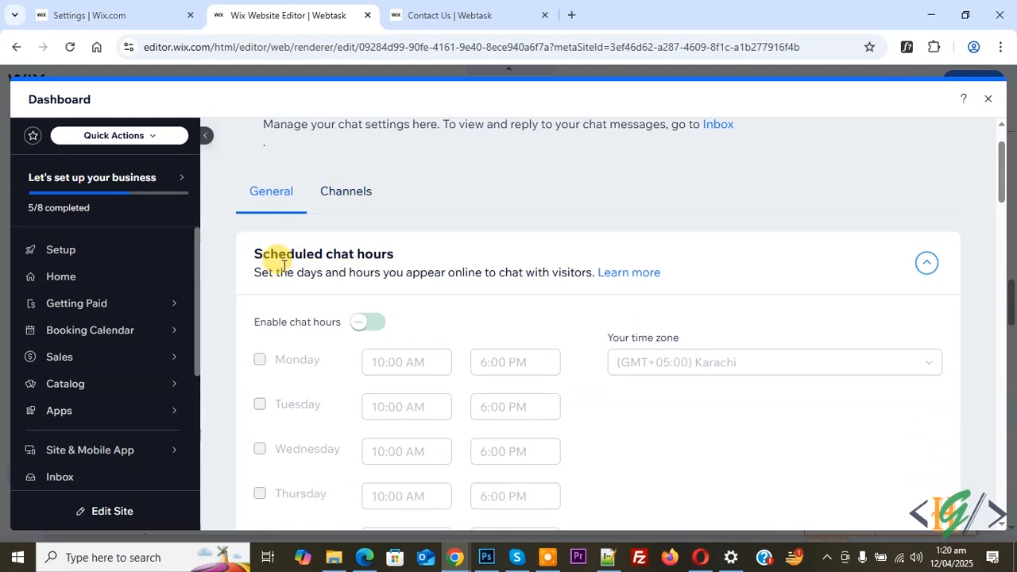
{"action": "left_click", "coordinate": [381, 331]}
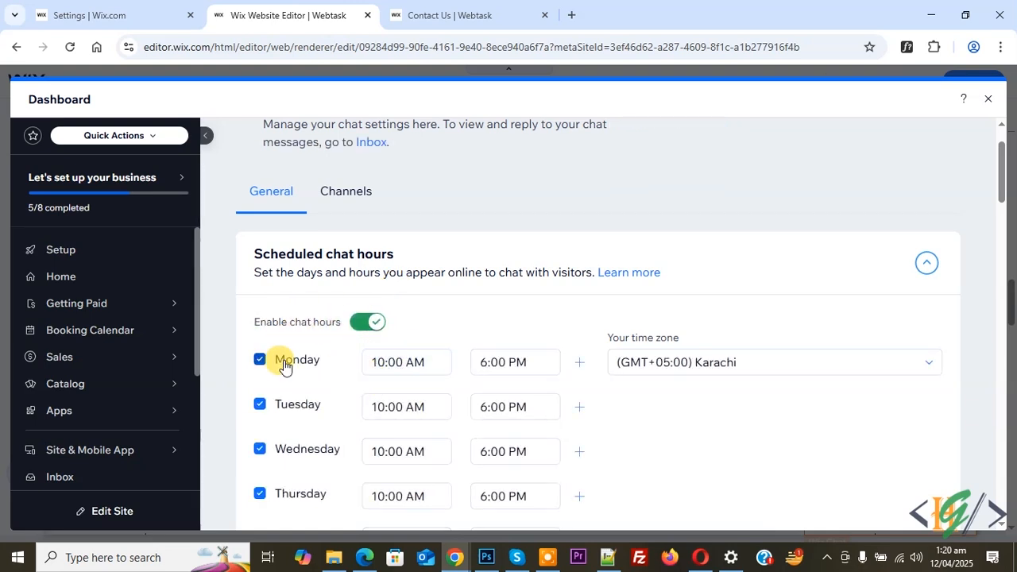
{"action": "left_click", "coordinate": [369, 326]}
Add the Phone number and Message fields to the pre-chat form.
{"action": "scroll", "coordinate": [376, 326], "scroll_direction": "down", "scroll_amount": 1}
{"action": "scroll", "coordinate": [377, 322], "scroll_direction": "down", "scroll_amount": 4}
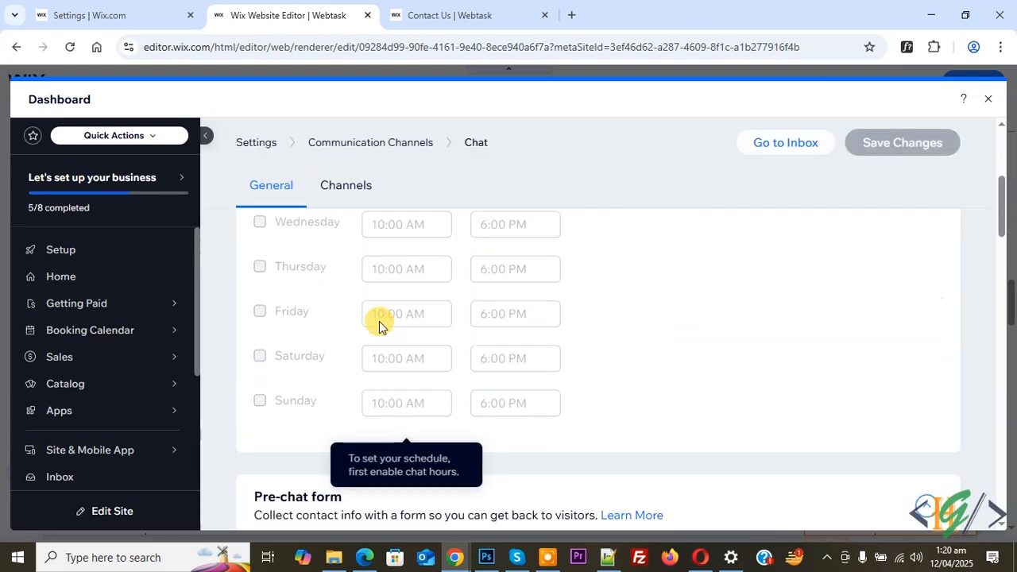
{"action": "scroll", "coordinate": [445, 359], "scroll_direction": "down", "scroll_amount": 1}
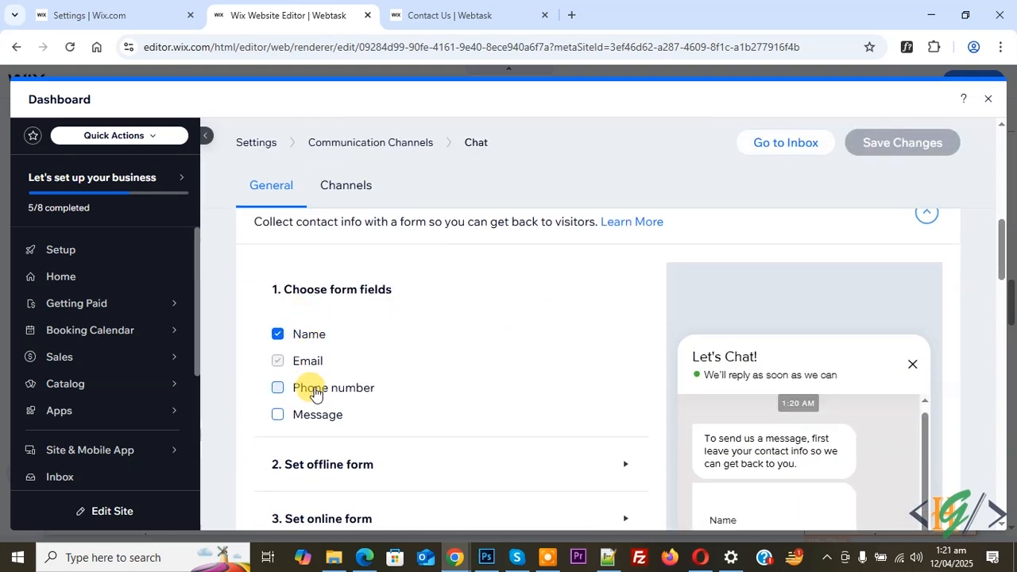
{"action": "left_click", "coordinate": [316, 393]}
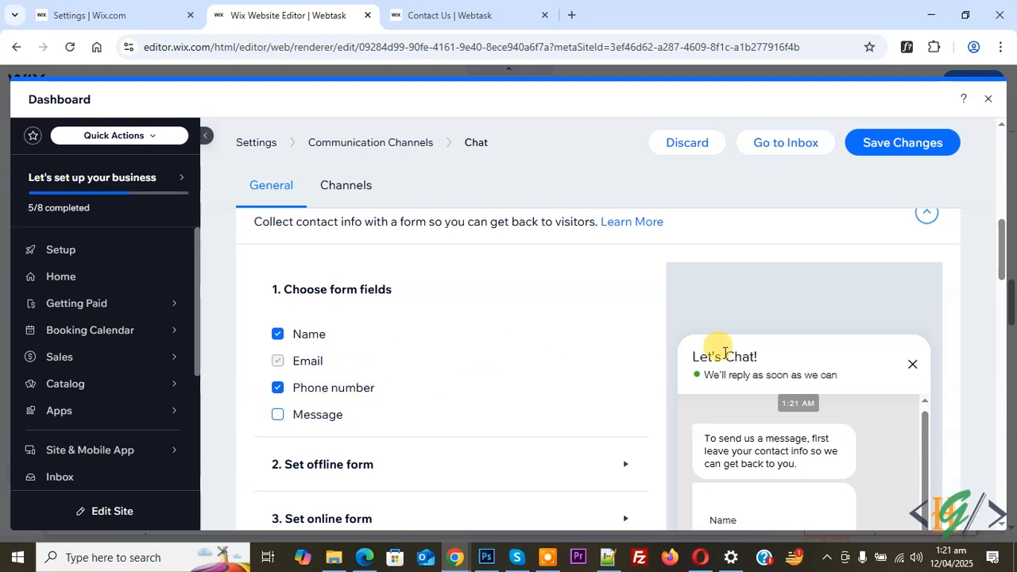
{"action": "scroll", "coordinate": [715, 341], "scroll_direction": "down", "scroll_amount": 1}
{"action": "left_click", "coordinate": [302, 347]}
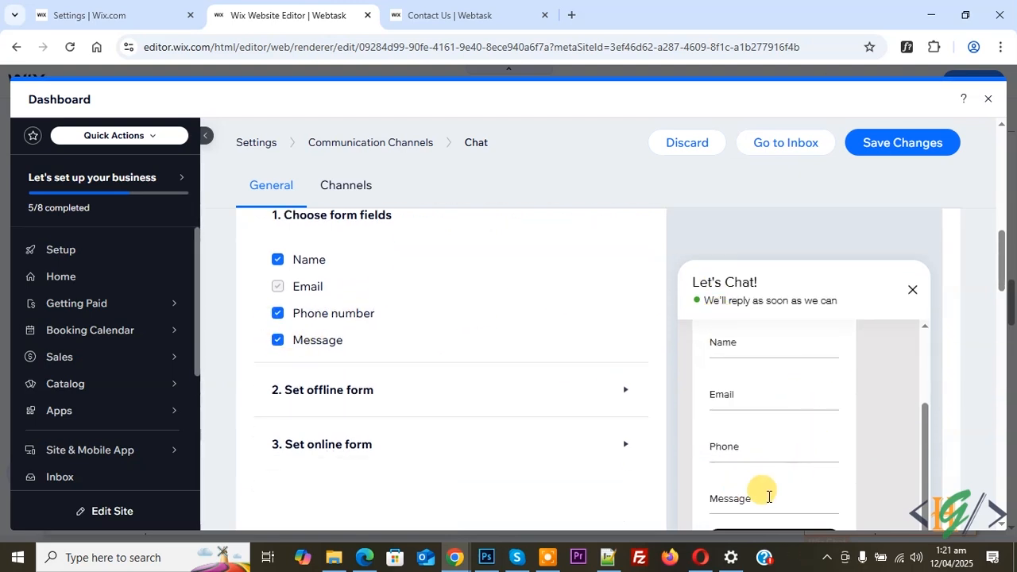
Expand the offline form settings and review when visitors see it and its messages.
{"action": "scroll", "coordinate": [322, 355], "scroll_direction": "up", "scroll_amount": 2}
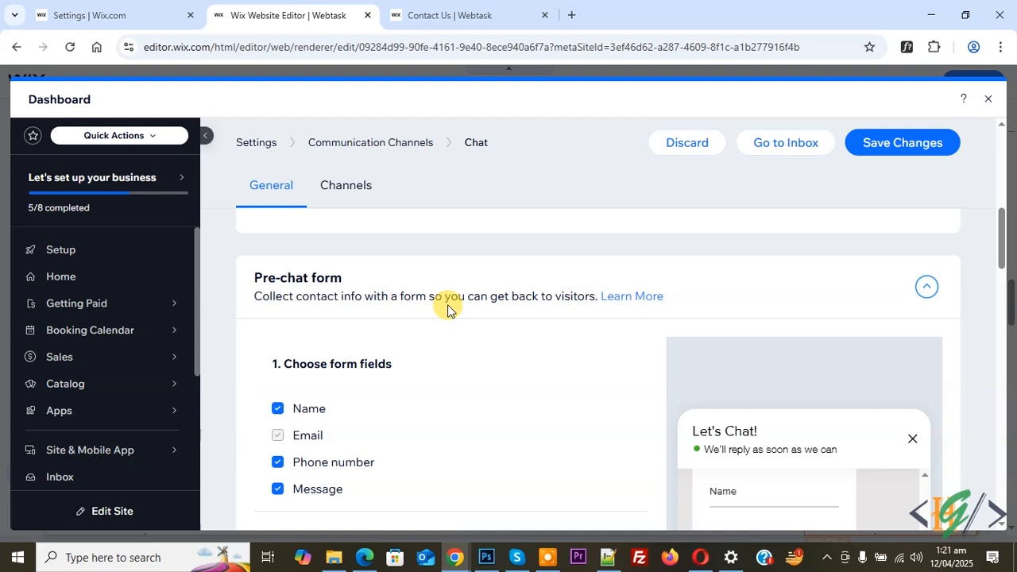
{"action": "scroll", "coordinate": [448, 310], "scroll_direction": "down", "scroll_amount": 2}
{"action": "left_click", "coordinate": [326, 392]}
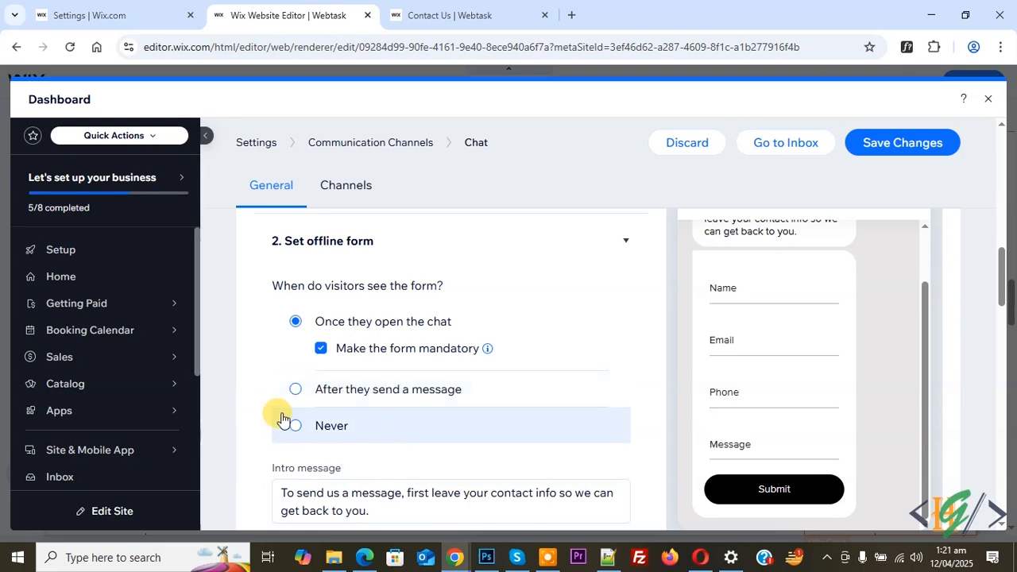
{"action": "scroll", "coordinate": [305, 393], "scroll_direction": "down", "scroll_amount": 1}
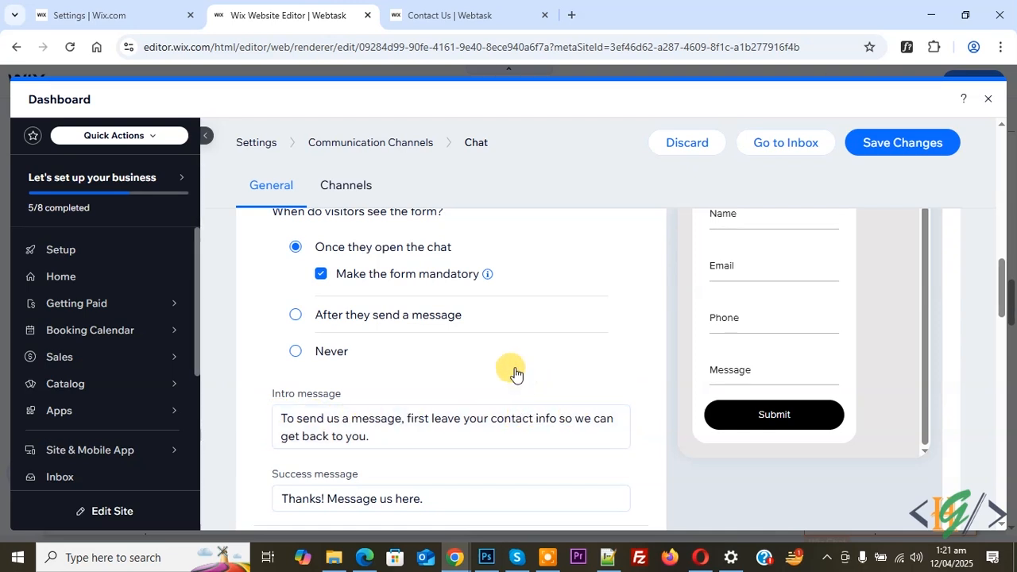
{"action": "scroll", "coordinate": [287, 374], "scroll_direction": "down", "scroll_amount": 2}
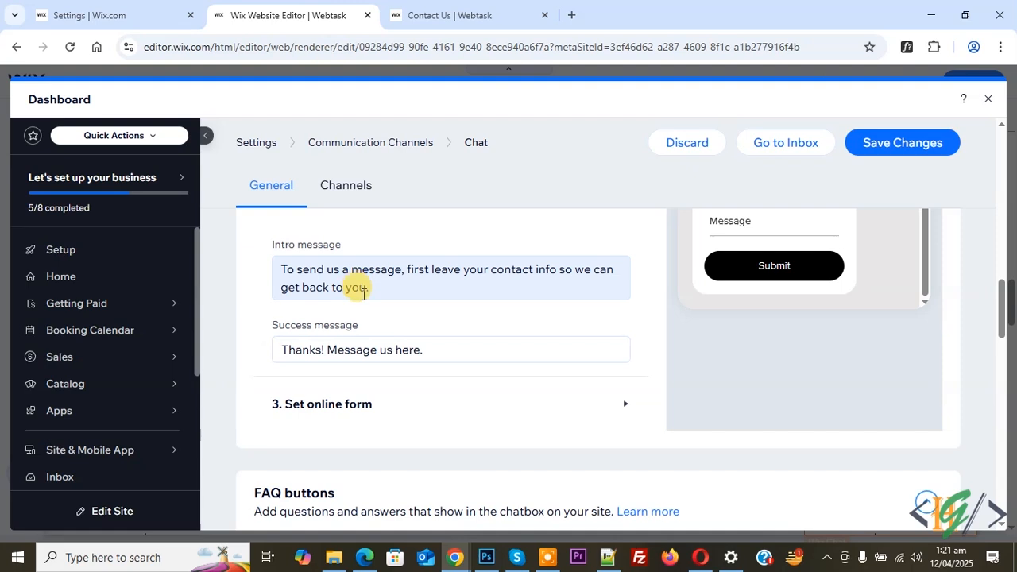
{"action": "scroll", "coordinate": [359, 362], "scroll_direction": "down", "scroll_amount": 1}
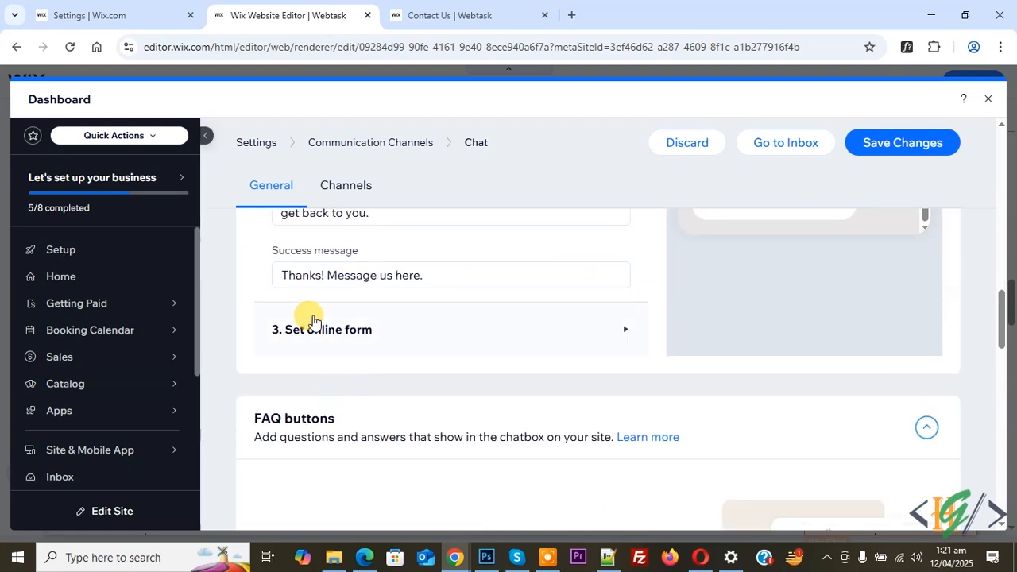
Expand the online form settings and review when visitors see it and its messages.
{"action": "left_click", "coordinate": [364, 332]}
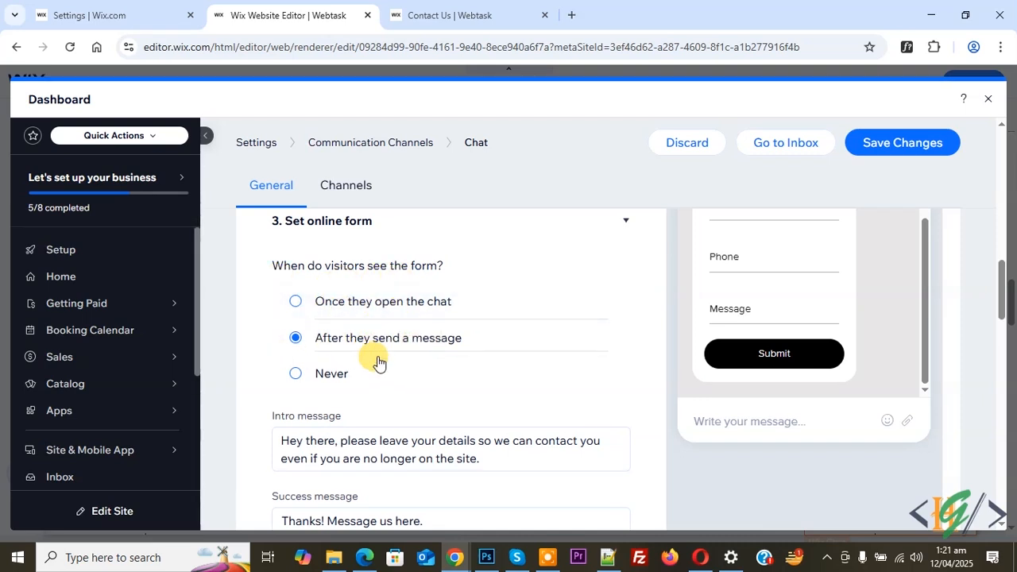
{"action": "scroll", "coordinate": [373, 350], "scroll_direction": "down", "scroll_amount": 1}
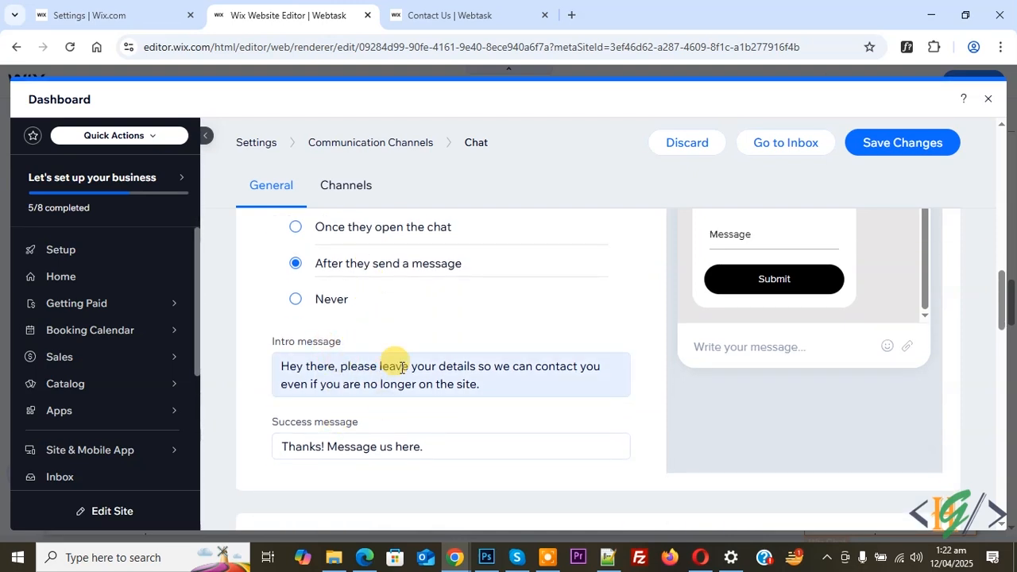
{"action": "scroll", "coordinate": [318, 255], "scroll_direction": "up", "scroll_amount": 1}
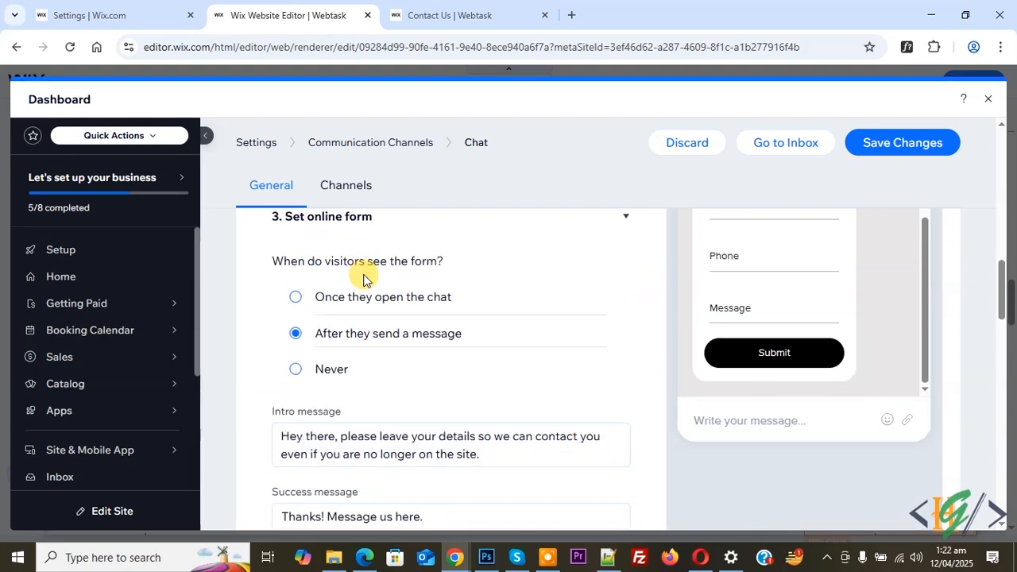
{"action": "scroll", "coordinate": [377, 349], "scroll_direction": "down", "scroll_amount": 3}
{"action": "scroll", "coordinate": [477, 373], "scroll_direction": "down", "scroll_amount": 1}
{"action": "scroll", "coordinate": [564, 393], "scroll_direction": "up", "scroll_amount": 1}
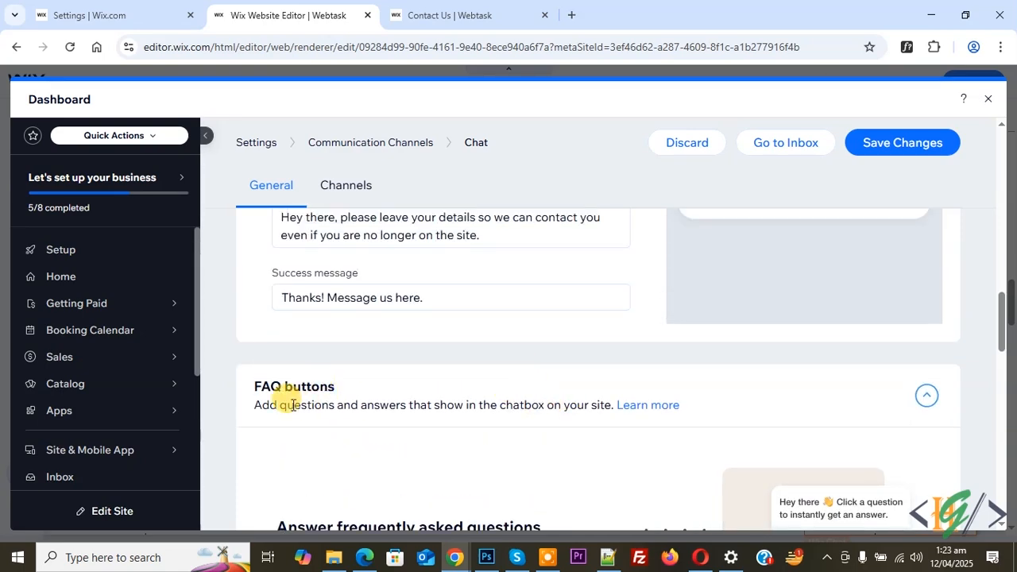
Set the chat sender identity to Business.
{"action": "scroll", "coordinate": [449, 394], "scroll_direction": "down", "scroll_amount": 2}
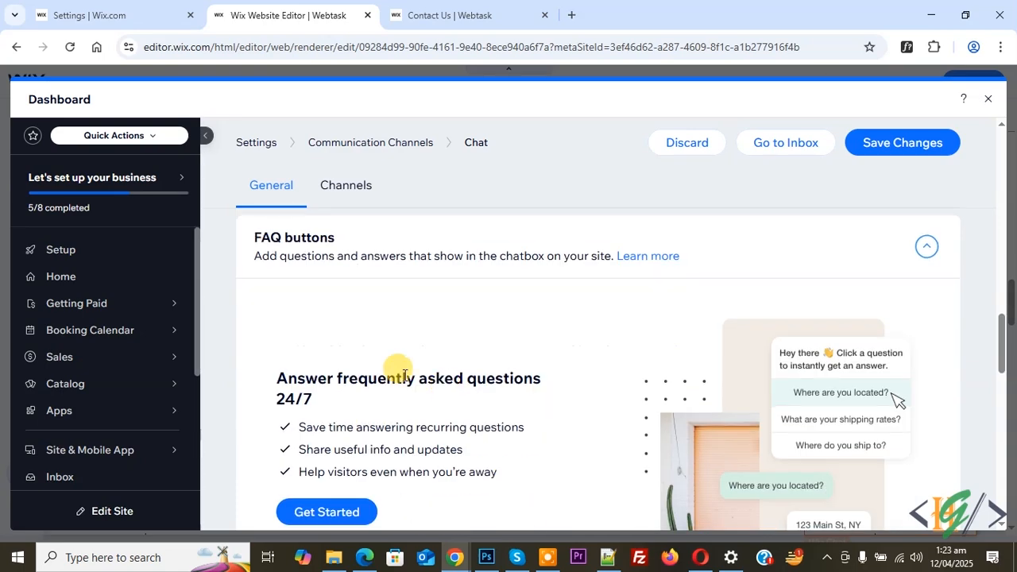
{"action": "scroll", "coordinate": [352, 421], "scroll_direction": "down", "scroll_amount": 1}
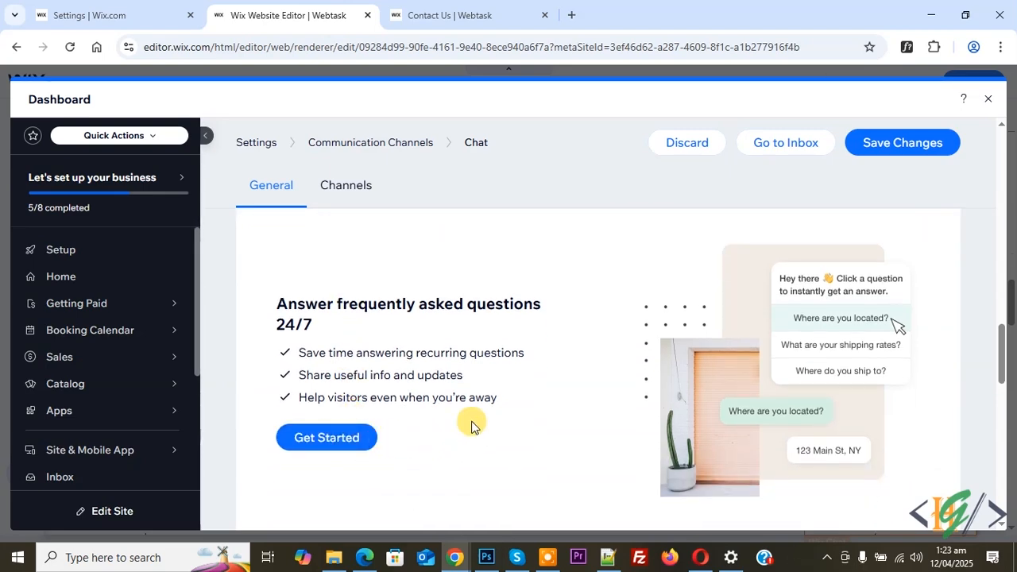
{"action": "scroll", "coordinate": [414, 395], "scroll_direction": "down", "scroll_amount": 4}
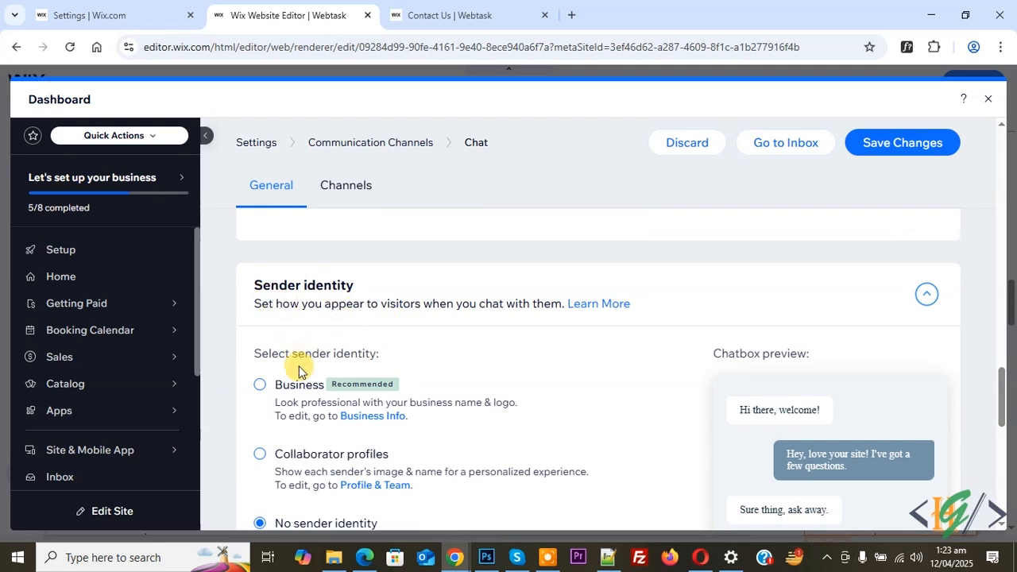
{"action": "scroll", "coordinate": [327, 401], "scroll_direction": "down", "scroll_amount": 1}
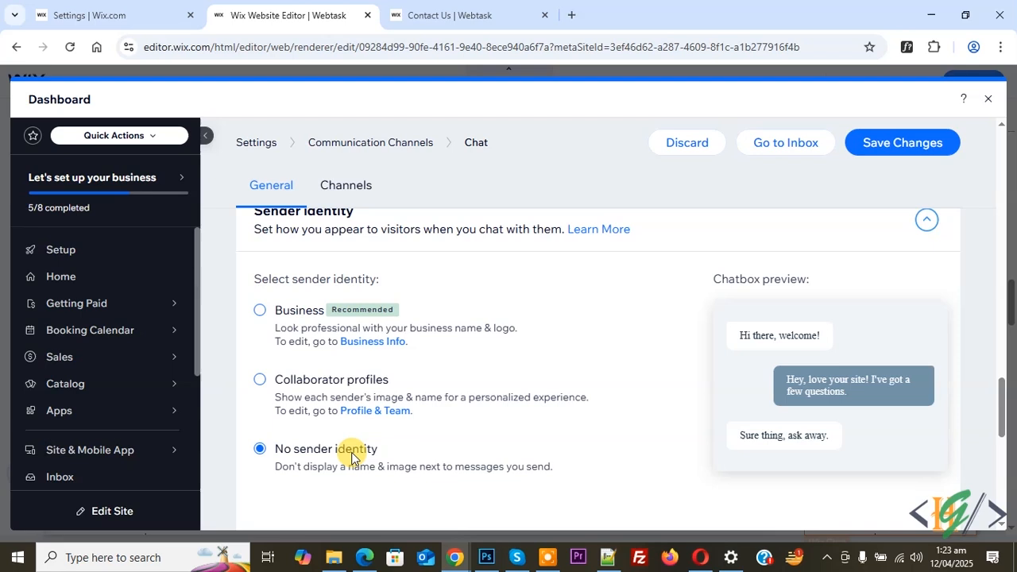
{"action": "left_click", "coordinate": [258, 313]}
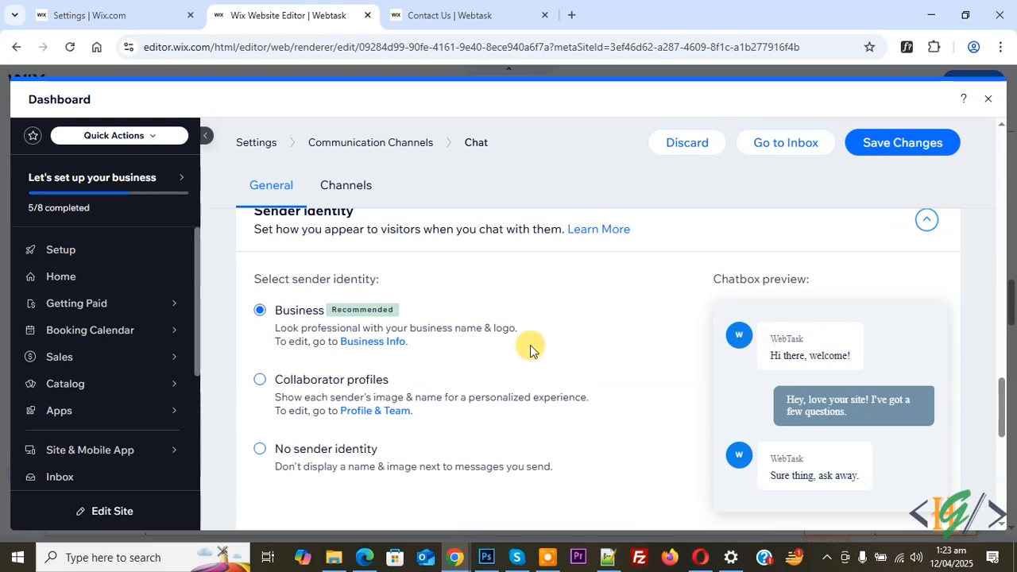
Save the changes to the chat settings.
{"action": "scroll", "coordinate": [458, 373], "scroll_direction": "down", "scroll_amount": 1}
{"action": "scroll", "coordinate": [457, 374], "scroll_direction": "down", "scroll_amount": 3}
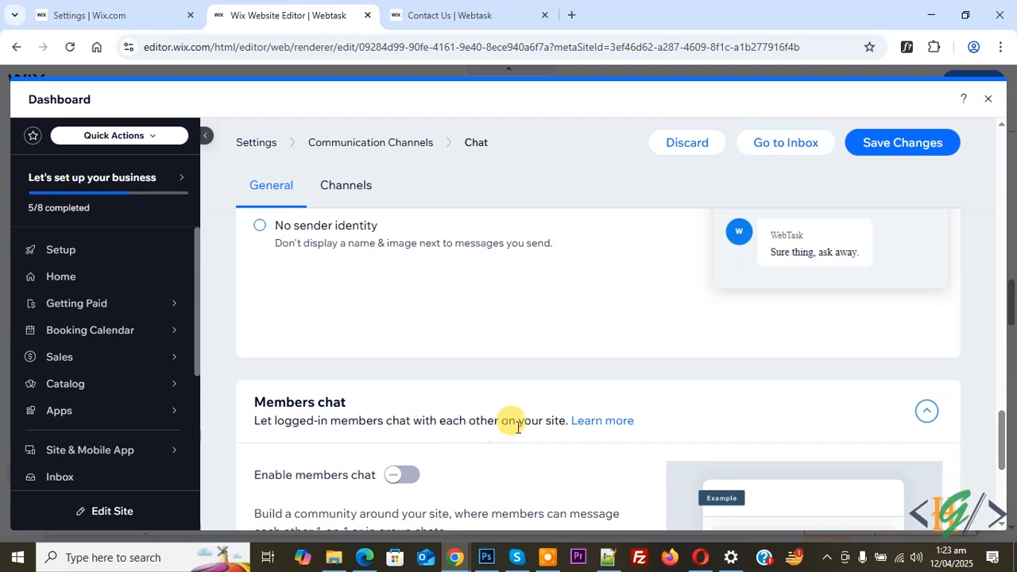
{"action": "scroll", "coordinate": [374, 381], "scroll_direction": "down", "scroll_amount": 2}
{"action": "mouse_move", "coordinate": [404, 324]}
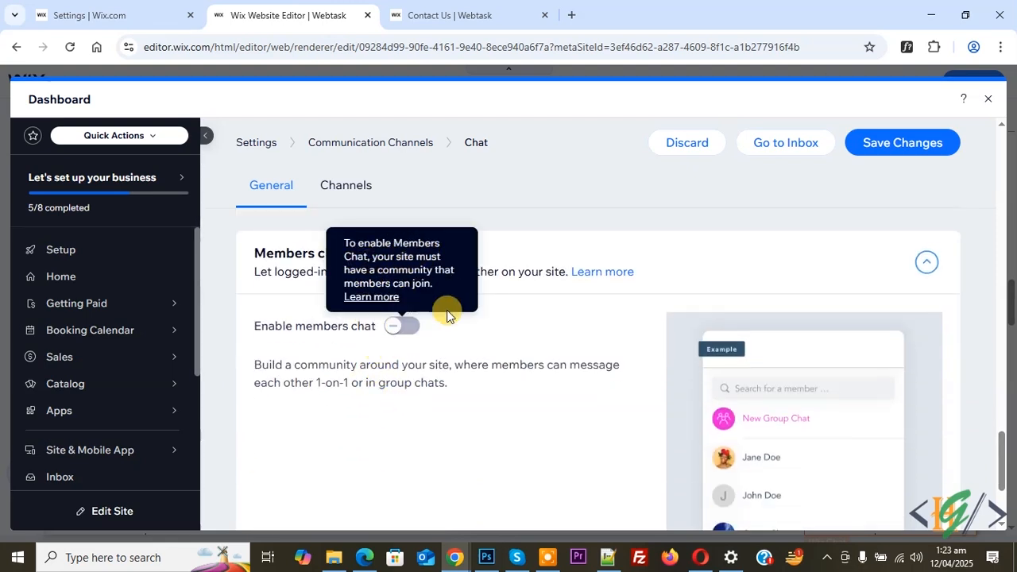
{"action": "scroll", "coordinate": [429, 351], "scroll_direction": "down", "scroll_amount": 4}
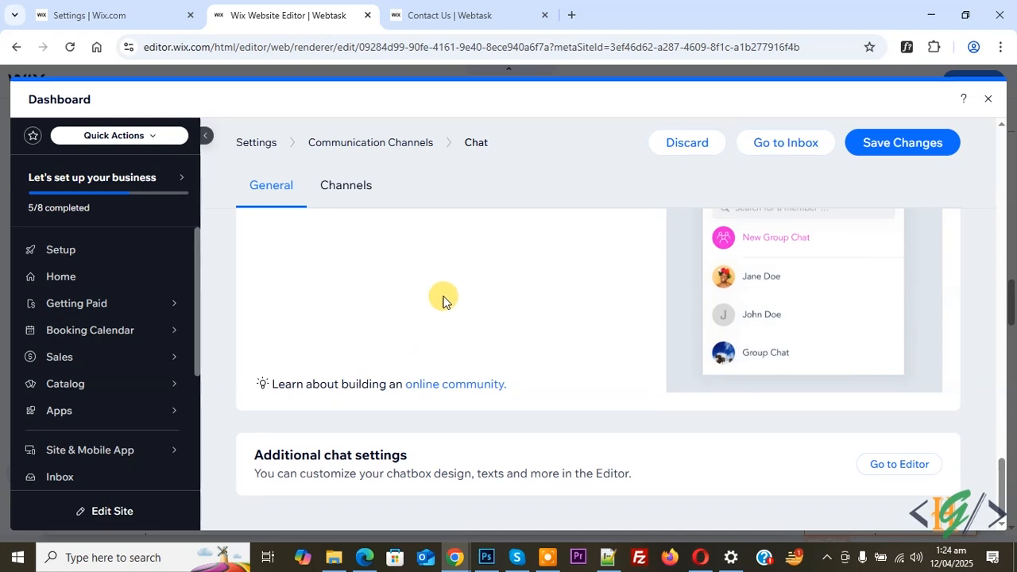
{"action": "scroll", "coordinate": [477, 352], "scroll_direction": "up", "scroll_amount": 5}
{"action": "scroll", "coordinate": [477, 353], "scroll_direction": "up", "scroll_amount": 3}
{"action": "left_click", "coordinate": [870, 143]}
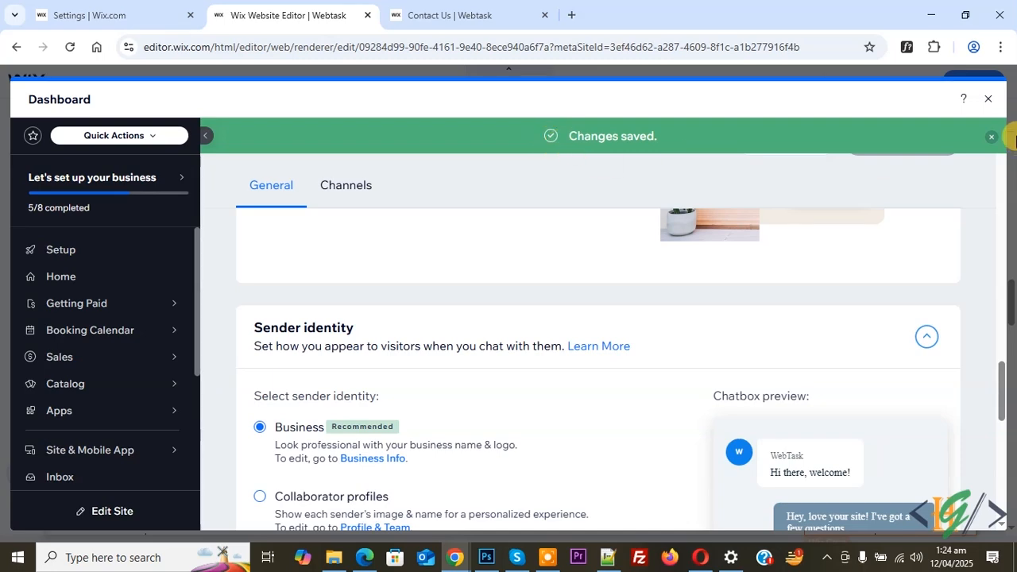
Open the chat inbox and view the conversation with the site visitor.
{"action": "left_click", "coordinate": [992, 100]}
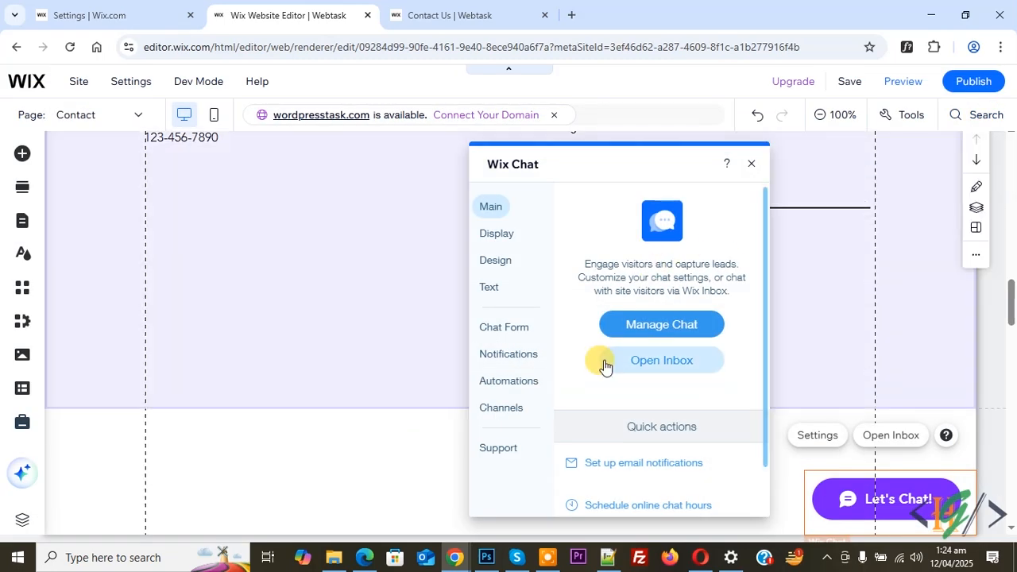
{"action": "left_click", "coordinate": [666, 363]}
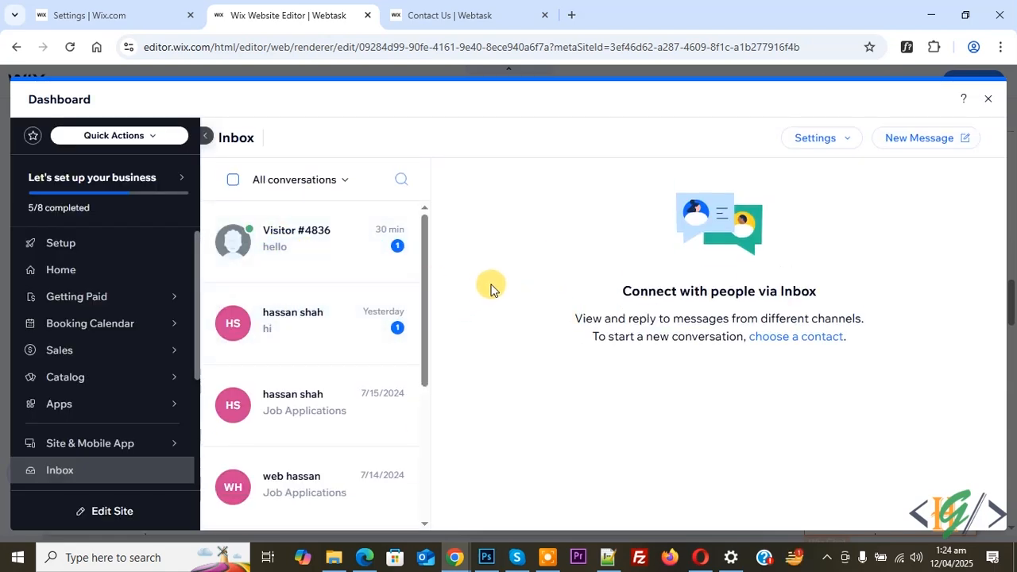
{"action": "left_click", "coordinate": [292, 252]}
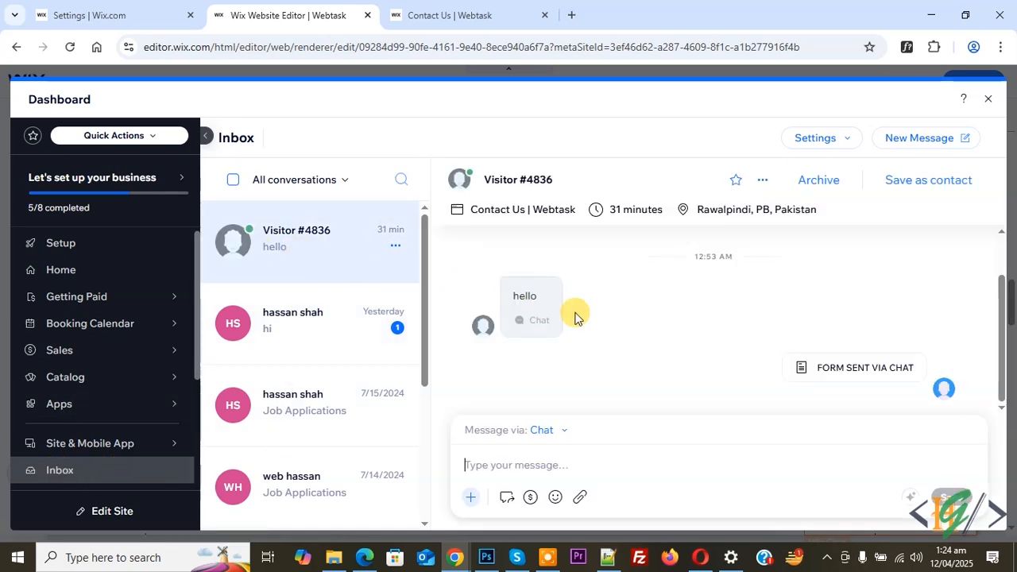
{"action": "mouse_move", "coordinate": [843, 385]}
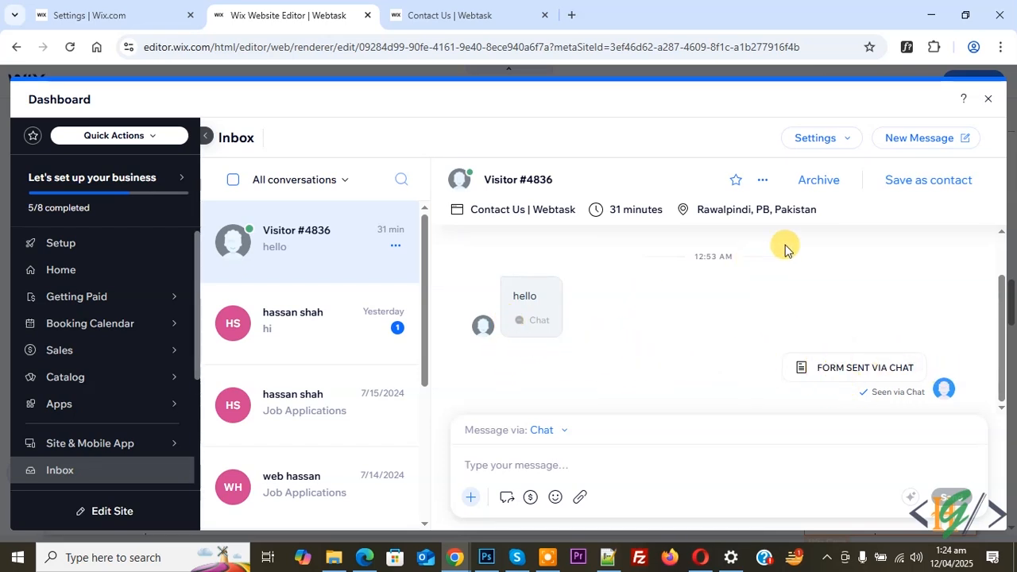
{"action": "left_click", "coordinate": [984, 97]}
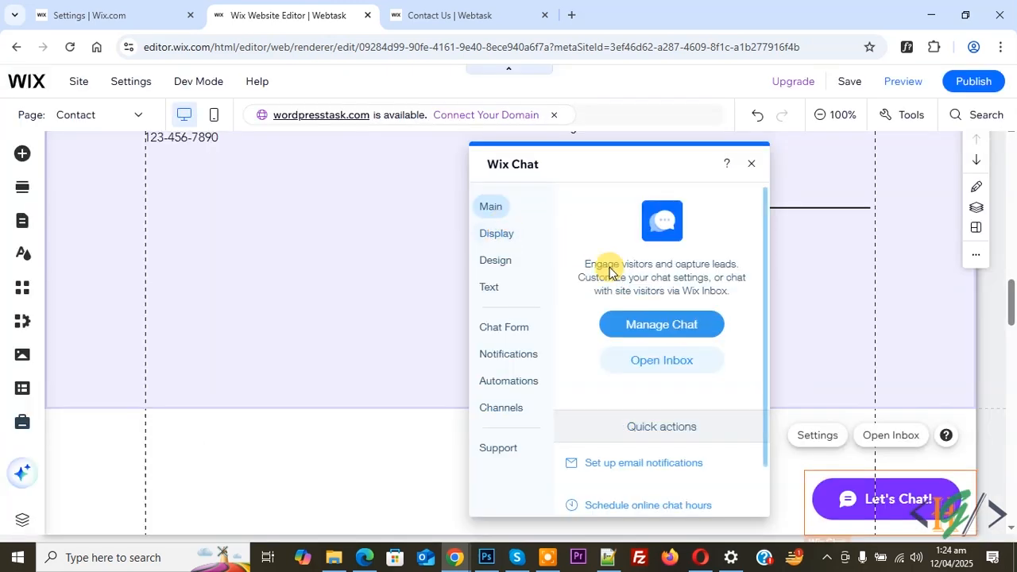
Open the inbox email notification settings and review the notification options.
{"action": "scroll", "coordinate": [648, 318], "scroll_direction": "down", "scroll_amount": 1}
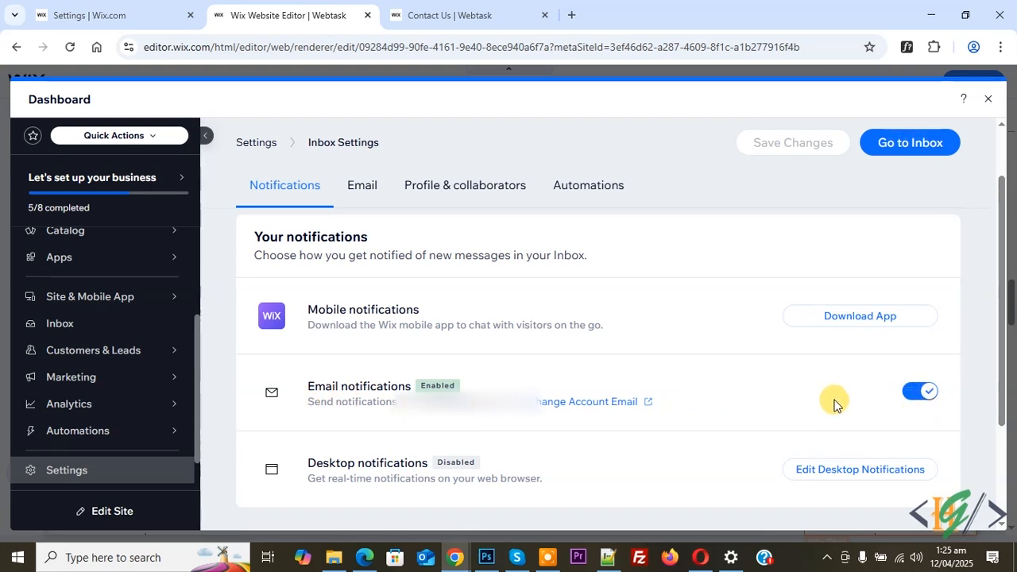
{"action": "left_click", "coordinate": [370, 200]}
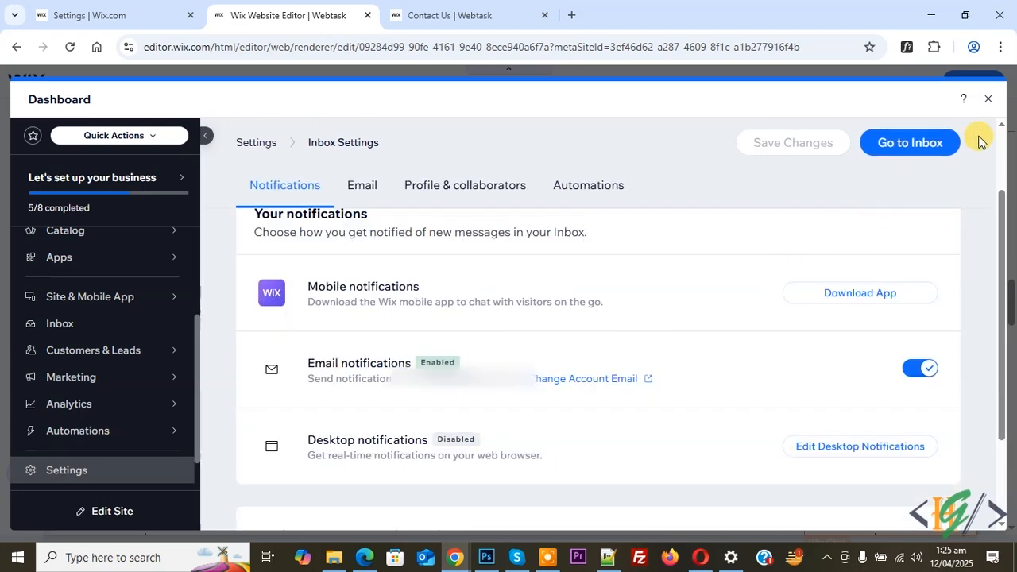
{"action": "left_click", "coordinate": [988, 101]}
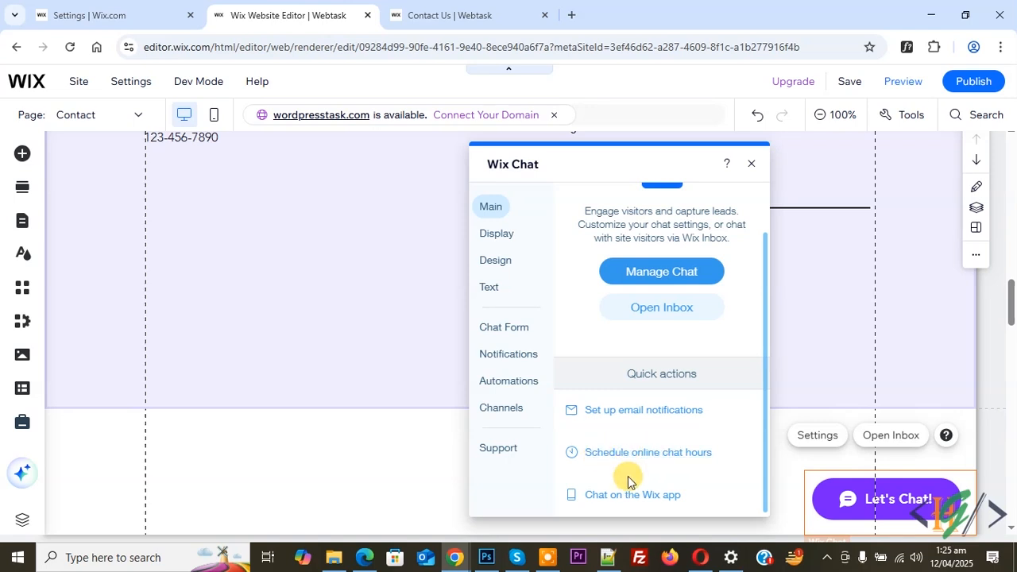
Review the chat's display settings for position on page, new message display and visibility.
{"action": "scroll", "coordinate": [612, 379], "scroll_direction": "up", "scroll_amount": 2}
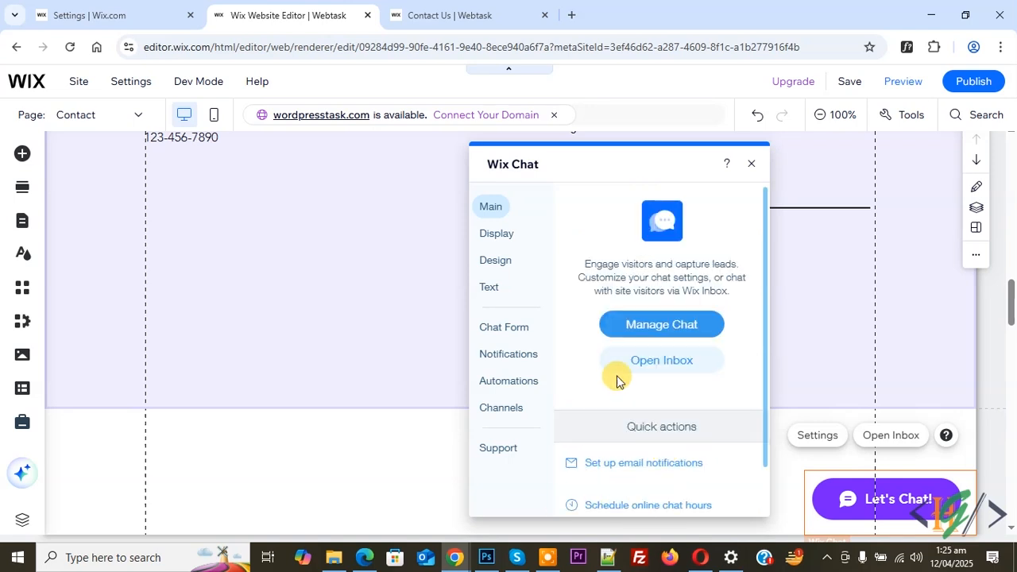
{"action": "left_click", "coordinate": [489, 235]}
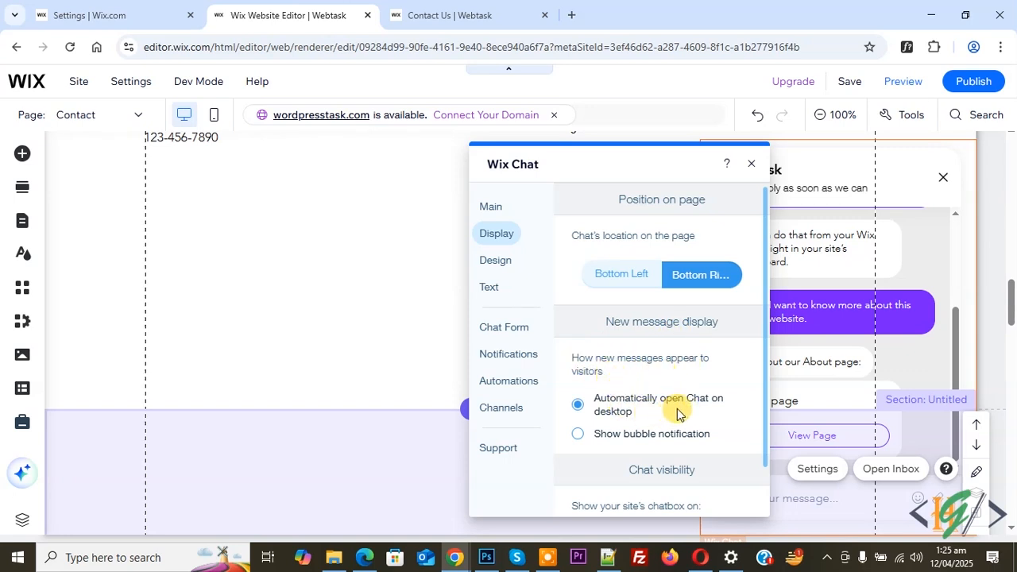
{"action": "scroll", "coordinate": [710, 400], "scroll_direction": "down", "scroll_amount": 1}
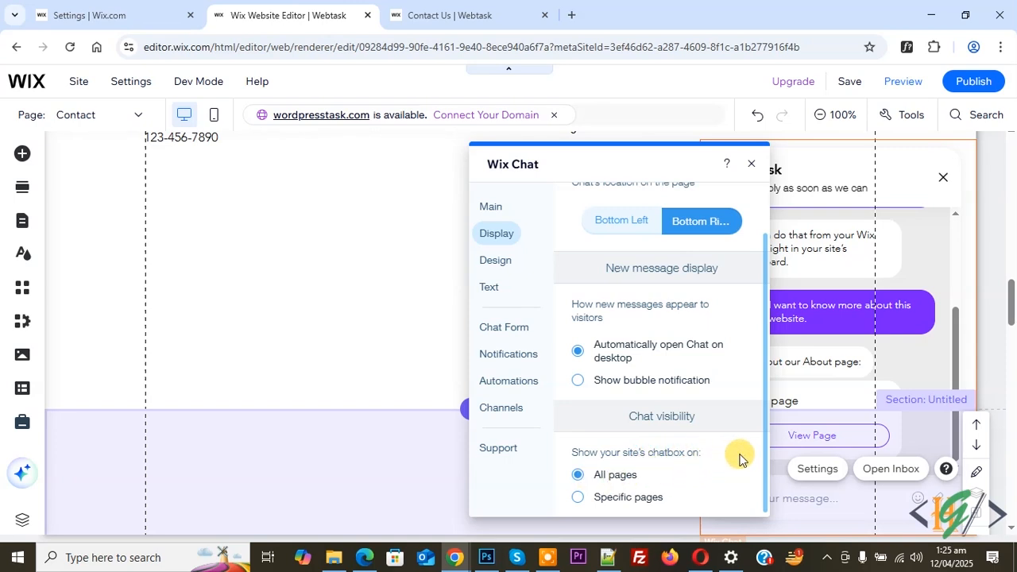
Review the chat design options, including the minimized chat layout, colours and chat icon.
{"action": "left_click", "coordinate": [501, 263]}
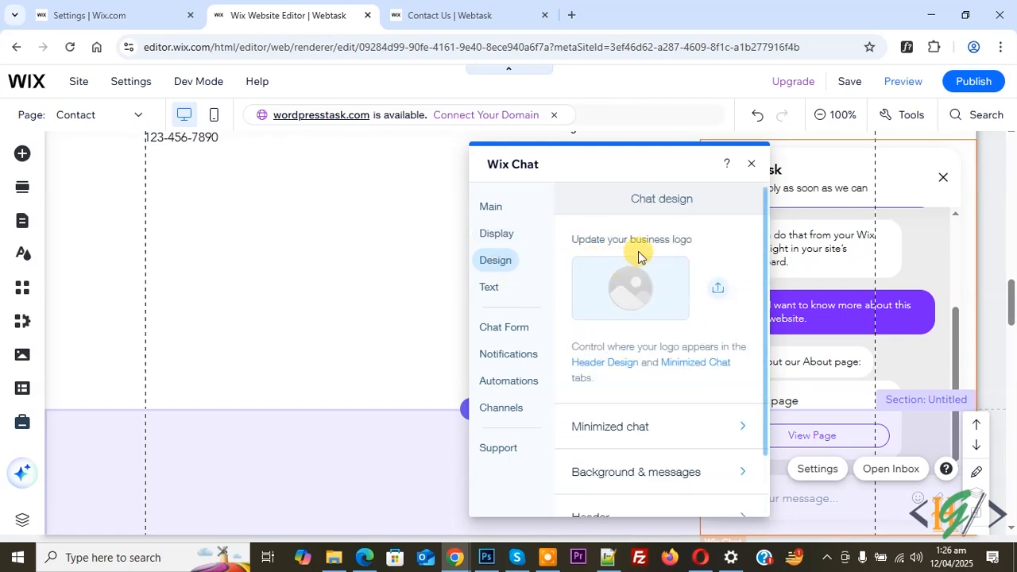
{"action": "scroll", "coordinate": [642, 322], "scroll_direction": "down", "scroll_amount": 1}
{"action": "left_click", "coordinate": [663, 357]}
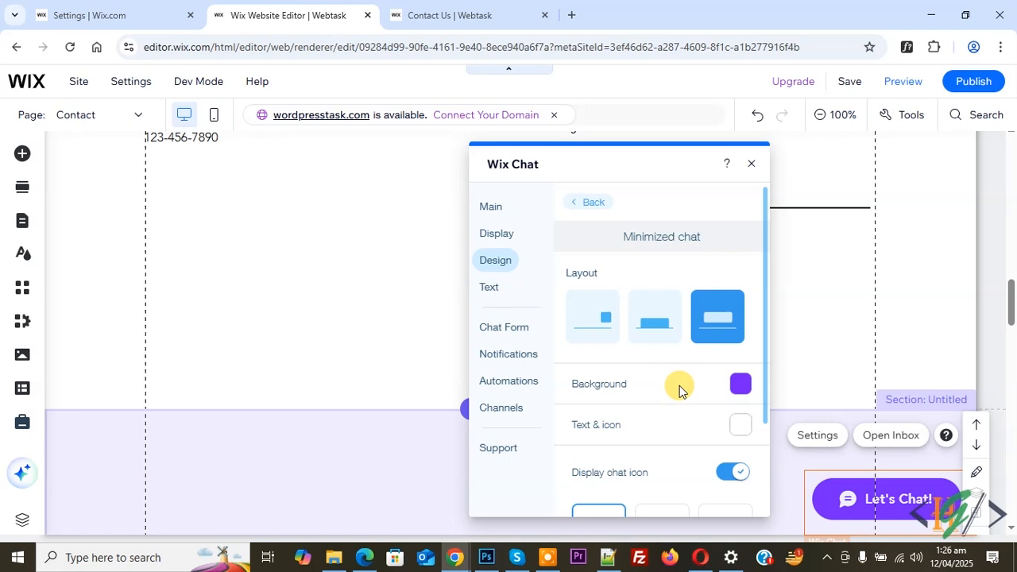
{"action": "scroll", "coordinate": [677, 393], "scroll_direction": "down", "scroll_amount": 2}
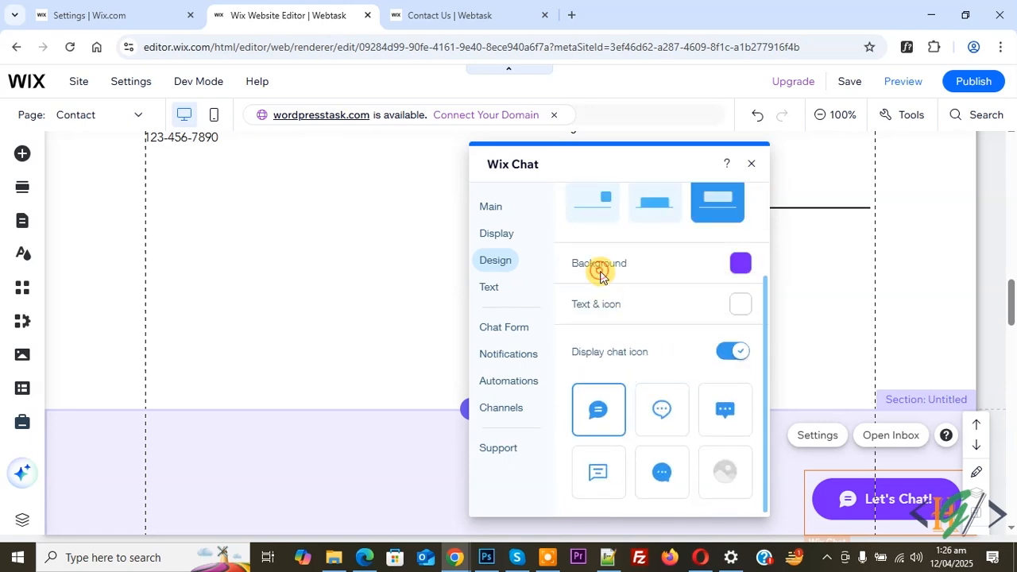
Review the chat text settings for business name, response time, minimized labels and offline message.
{"action": "left_click", "coordinate": [494, 287]}
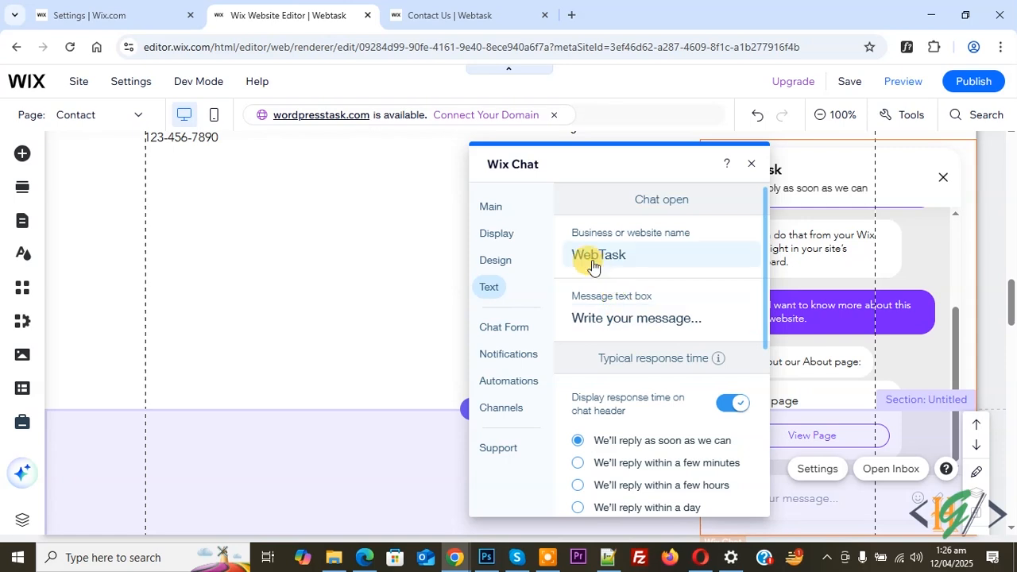
{"action": "scroll", "coordinate": [652, 350], "scroll_direction": "down", "scroll_amount": 1}
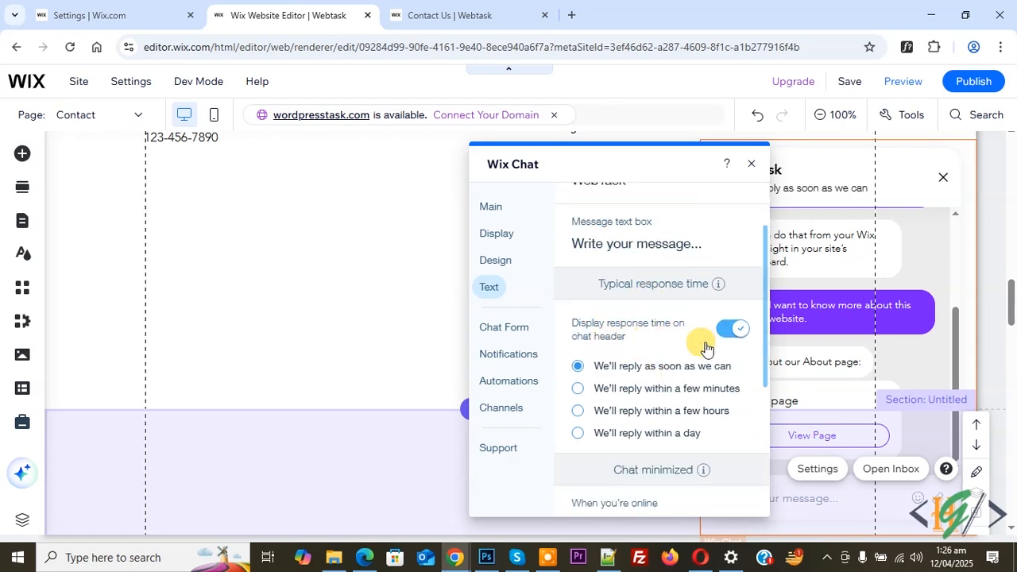
{"action": "scroll", "coordinate": [654, 406], "scroll_direction": "down", "scroll_amount": 3}
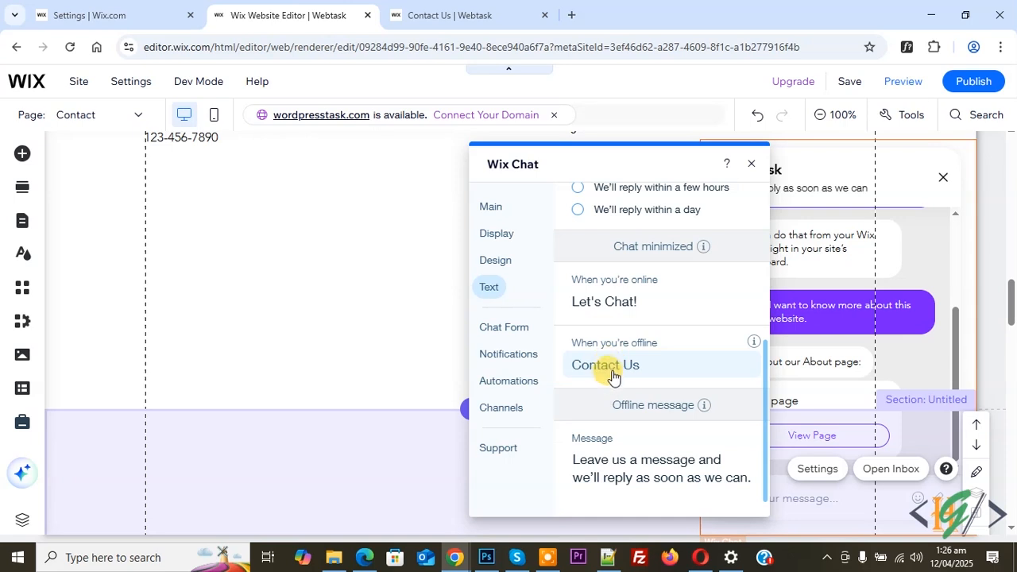
{"action": "scroll", "coordinate": [613, 371], "scroll_direction": "down", "scroll_amount": 1}
Open the pre-chat form management and review its form fields and sections.
{"action": "left_click", "coordinate": [515, 331]}
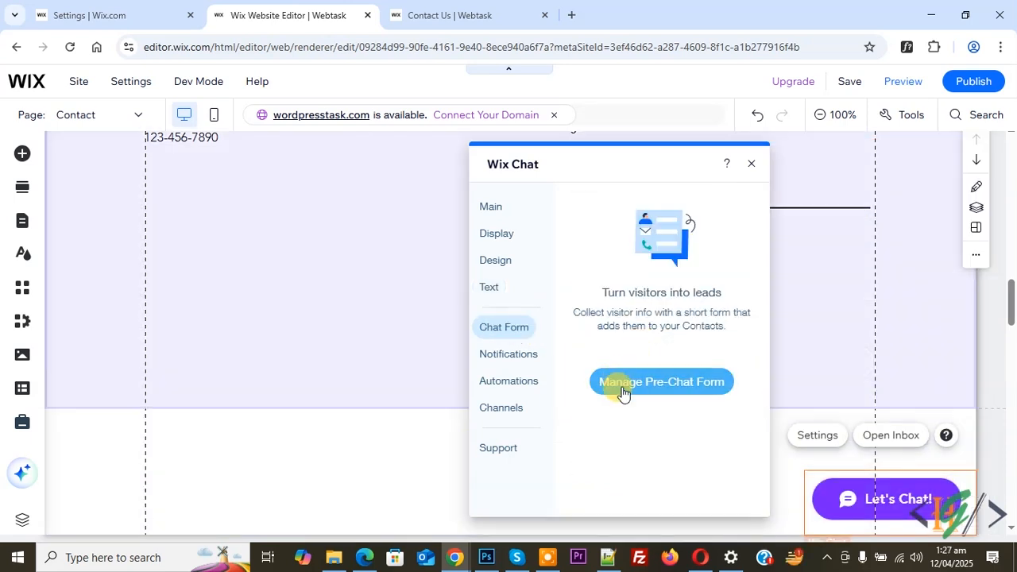
{"action": "left_click", "coordinate": [667, 384]}
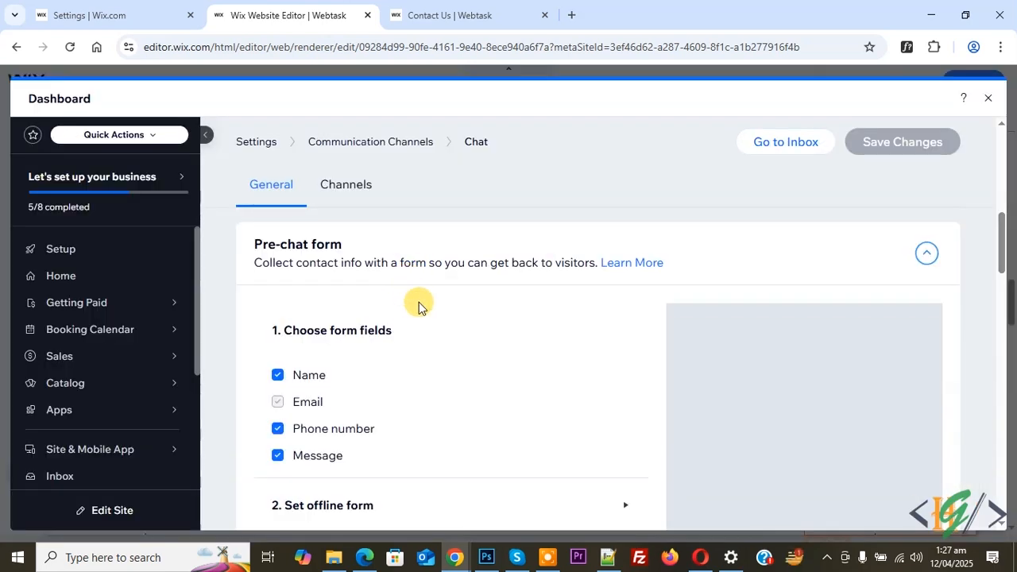
{"action": "scroll", "coordinate": [477, 286], "scroll_direction": "down", "scroll_amount": 2}
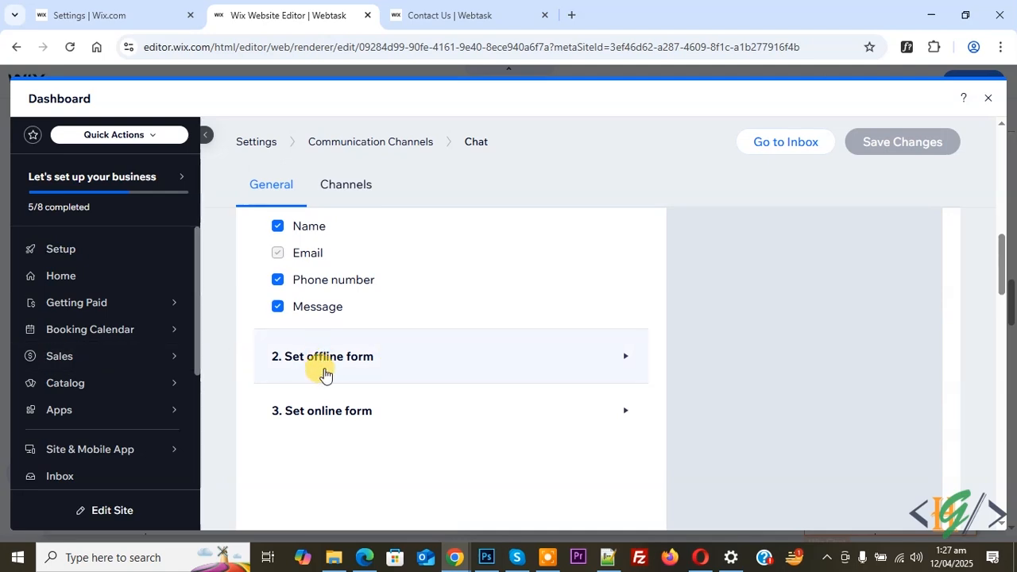
{"action": "left_click", "coordinate": [988, 98]}
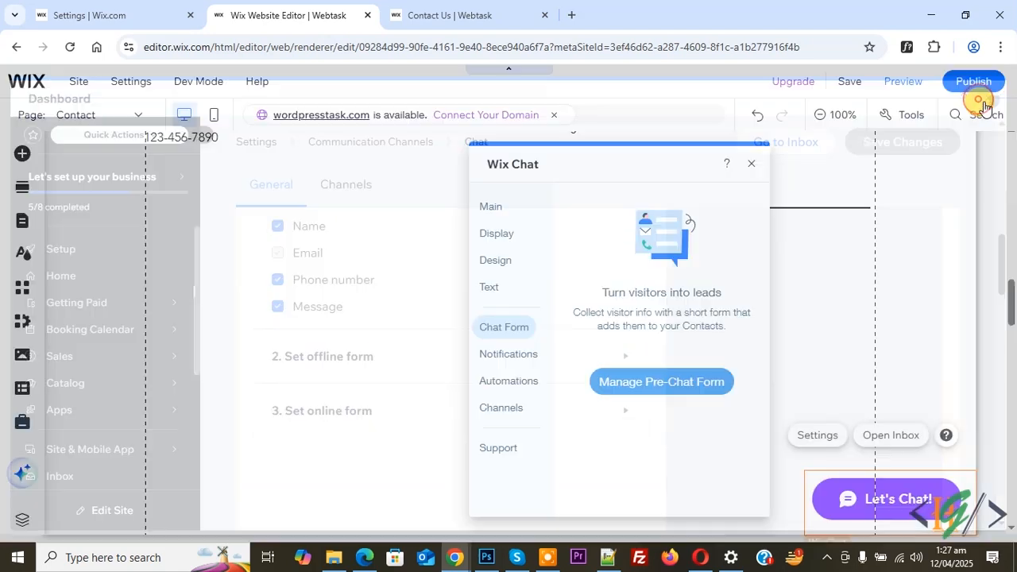
Browse the chat's notification and automation sections.
{"action": "left_click", "coordinate": [512, 356]}
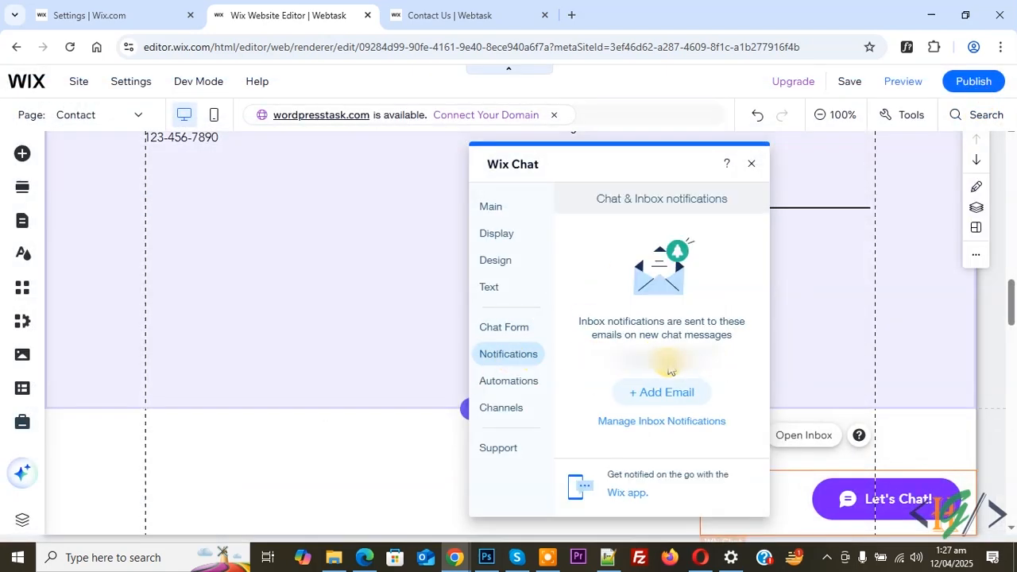
{"action": "left_click", "coordinate": [521, 386]}
{"action": "left_click", "coordinate": [610, 373]}
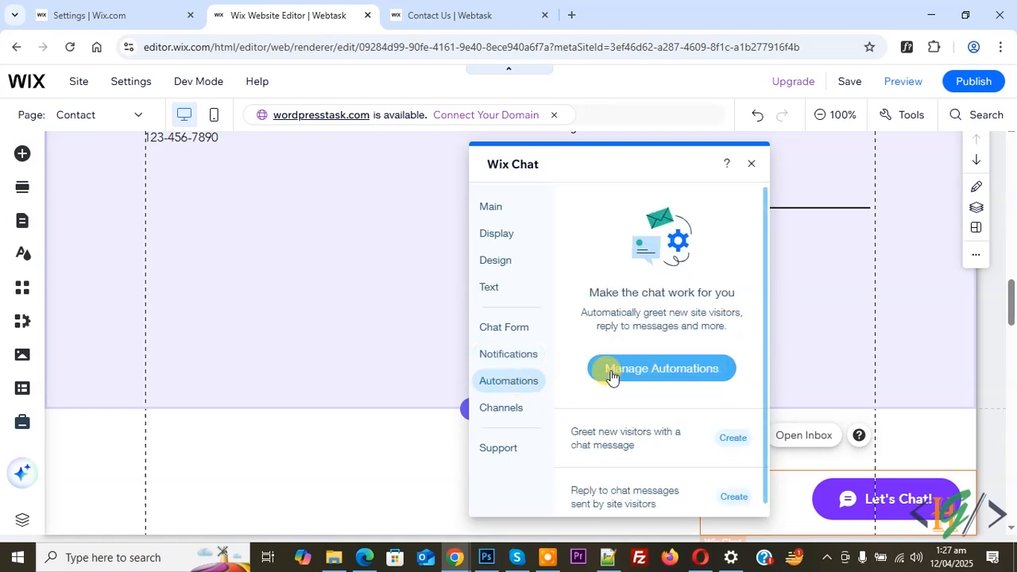
Open automation management and start setting up the Greet new visitors with a chat message automation.
{"action": "left_click", "coordinate": [658, 370]}
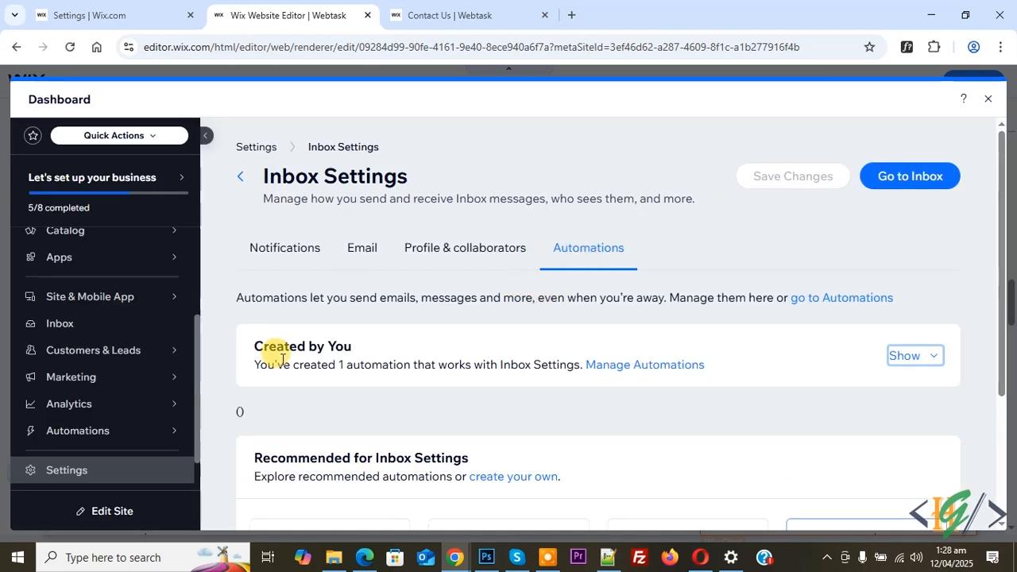
{"action": "scroll", "coordinate": [352, 363], "scroll_direction": "down", "scroll_amount": 3}
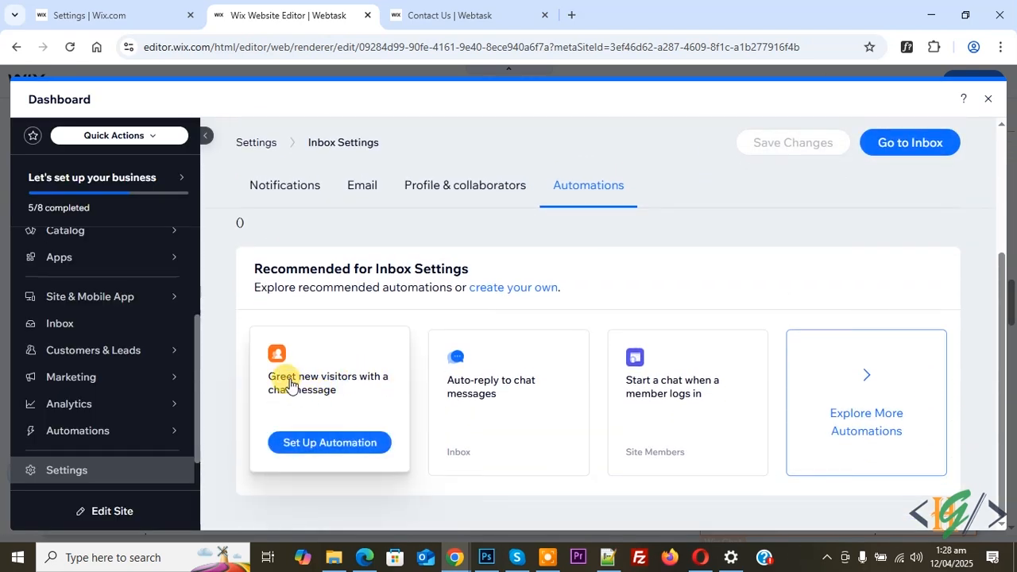
{"action": "left_click", "coordinate": [322, 448]}
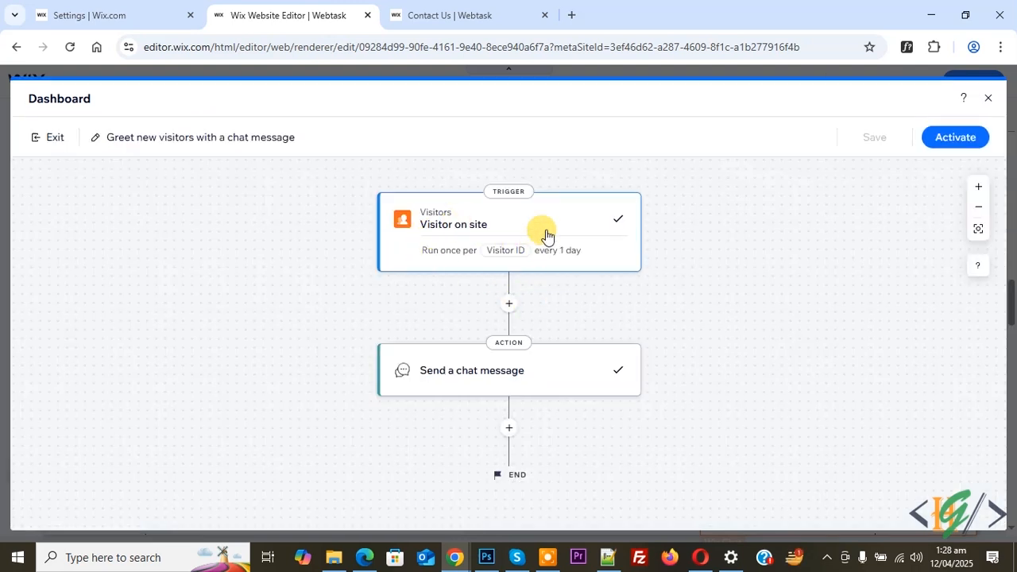
Review the Visitor on site trigger settings for pages, person and trigger frequency.
{"action": "left_click", "coordinate": [547, 234]}
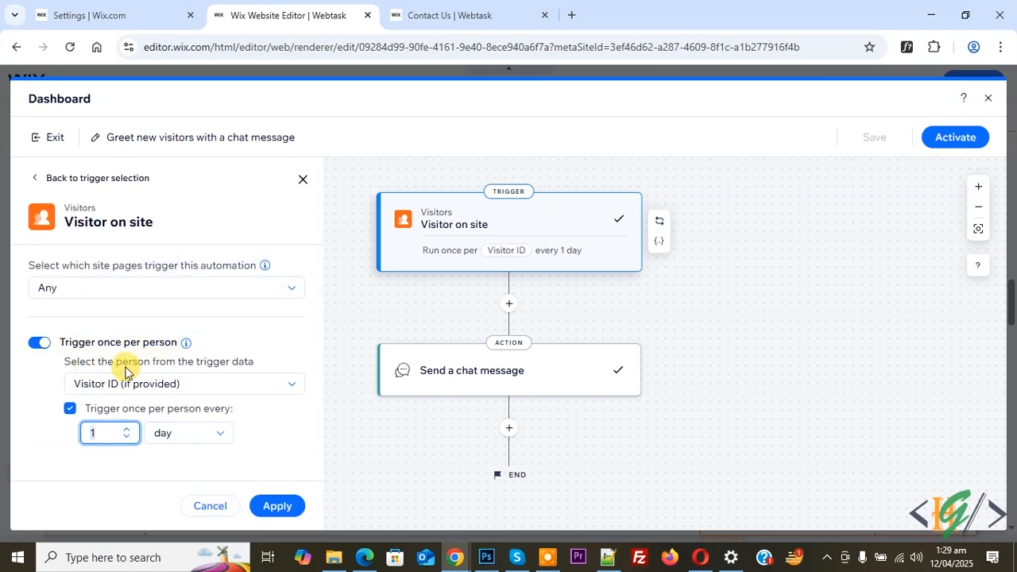
{"action": "left_click", "coordinate": [205, 384]}
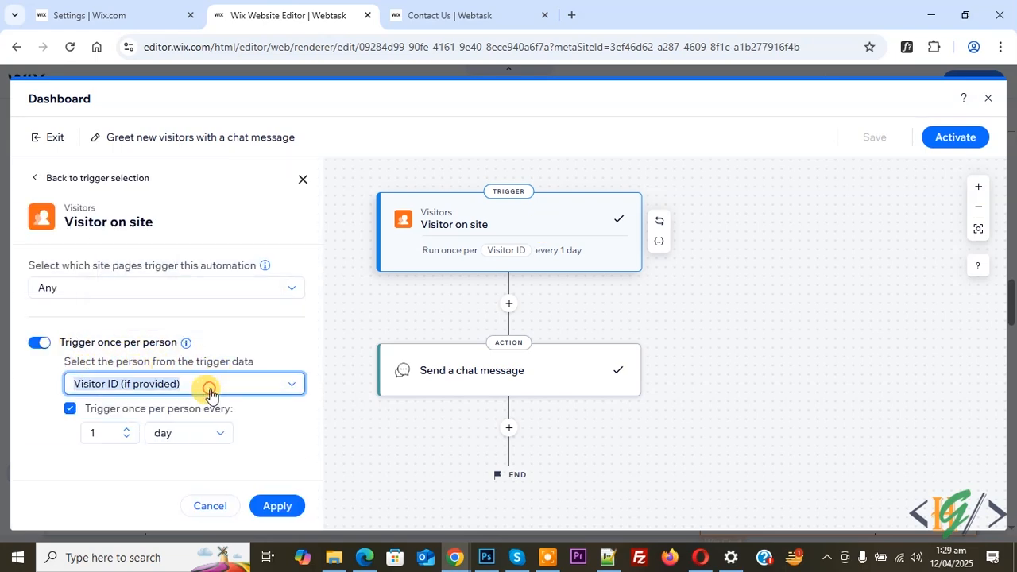
{"action": "left_click", "coordinate": [21, 366]}
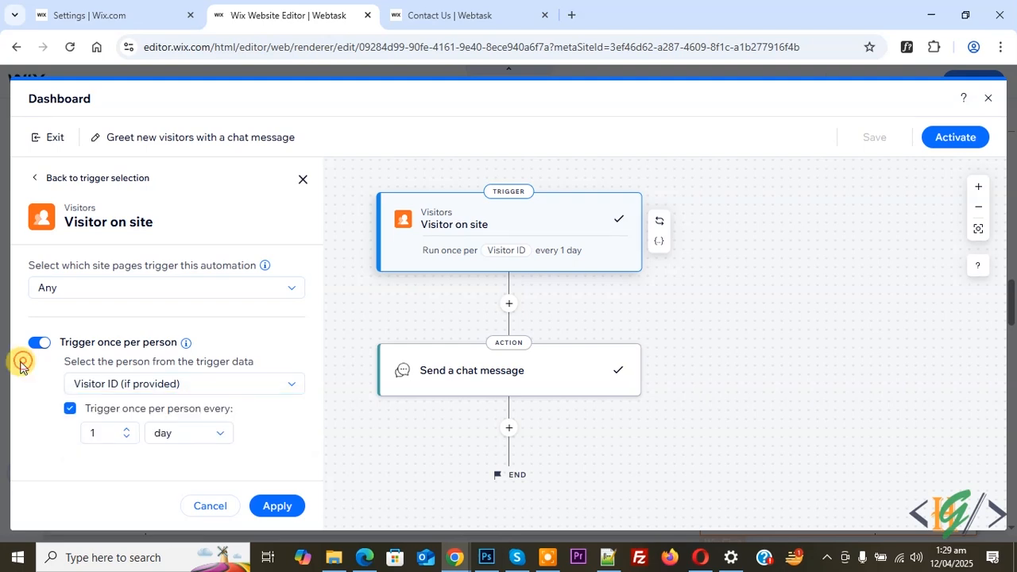
{"action": "left_click", "coordinate": [117, 432]}
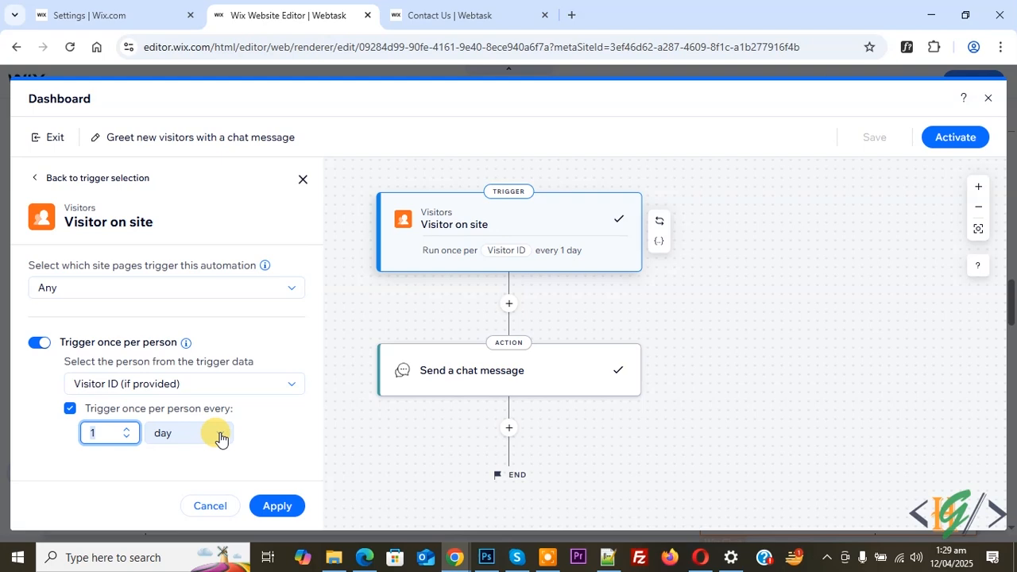
Apply the Send a chat message action and activate the greeting automation.
{"action": "left_click", "coordinate": [474, 380]}
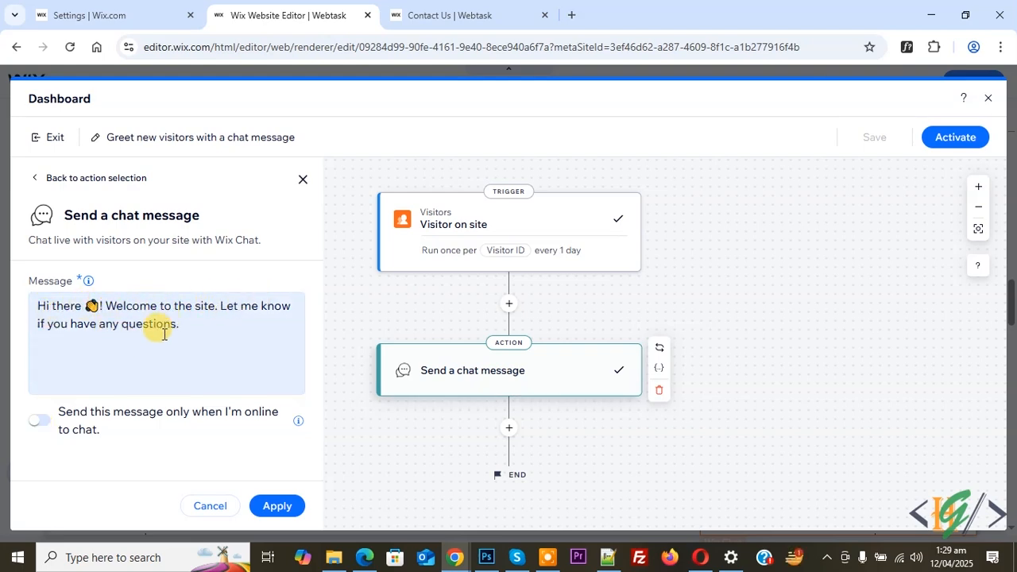
{"action": "left_click", "coordinate": [267, 505]}
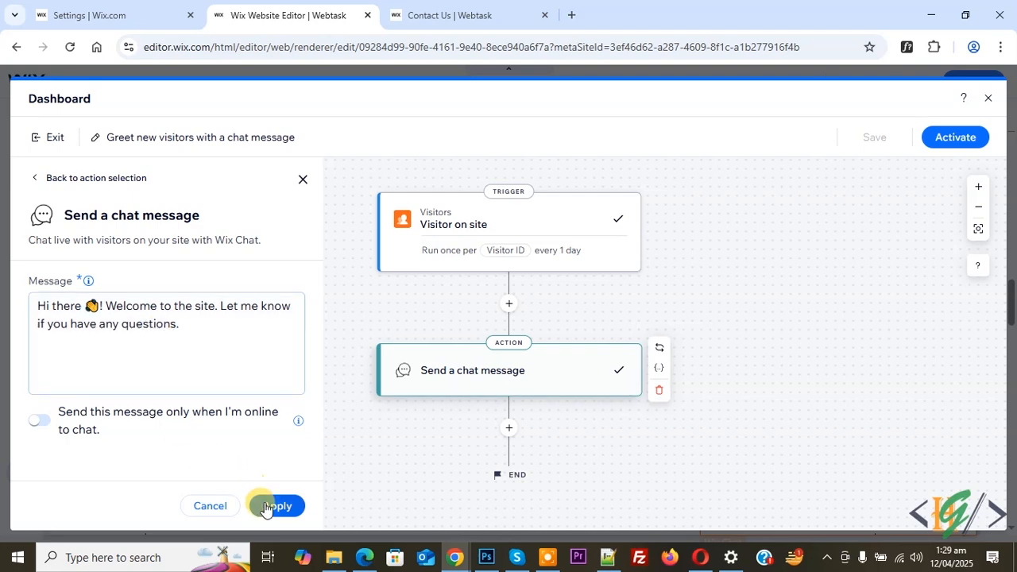
{"action": "left_click", "coordinate": [930, 143]}
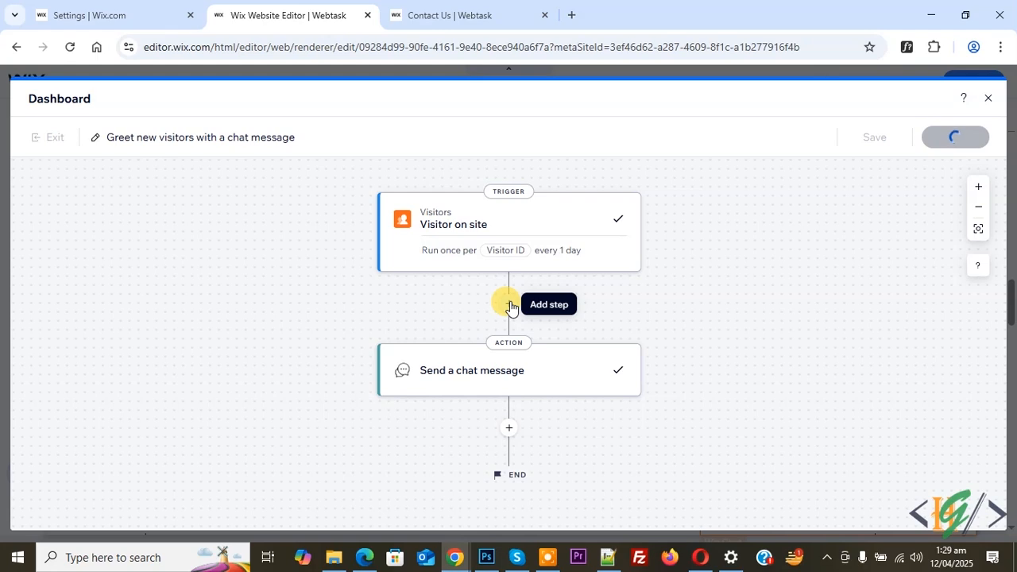
Close the automation builder and review the inbox automations list.
{"action": "left_click", "coordinate": [988, 97]}
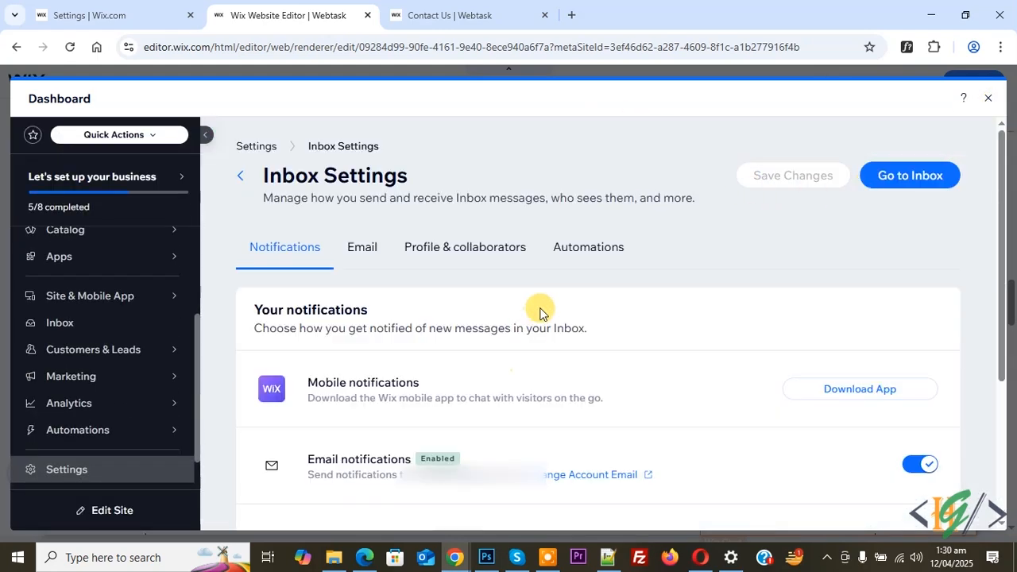
{"action": "left_click", "coordinate": [571, 253]}
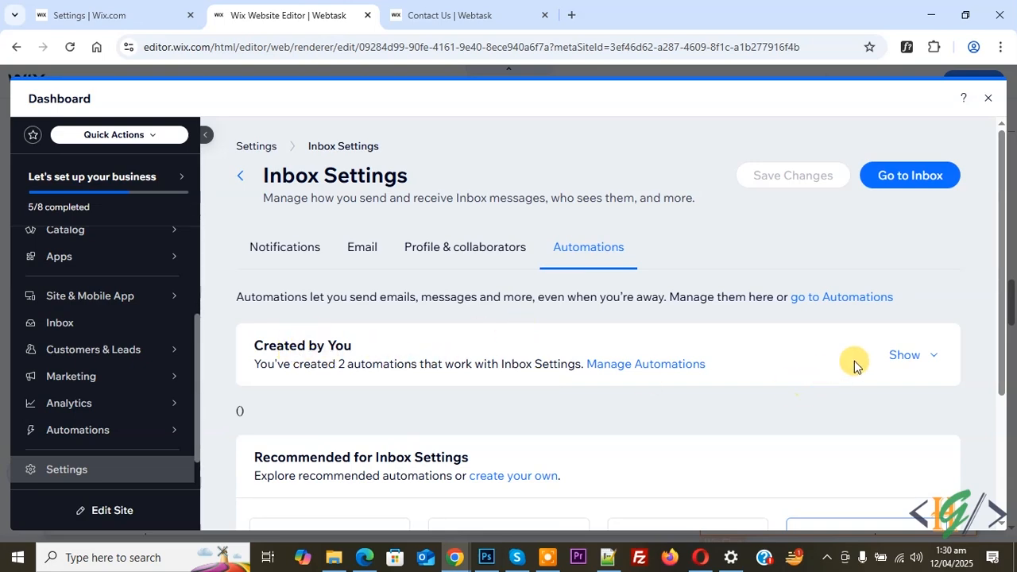
Expand the list of created automations and start setting up the Auto-reply to chat messages automation.
{"action": "left_click", "coordinate": [896, 358]}
{"action": "scroll", "coordinate": [557, 373], "scroll_direction": "down", "scroll_amount": 2}
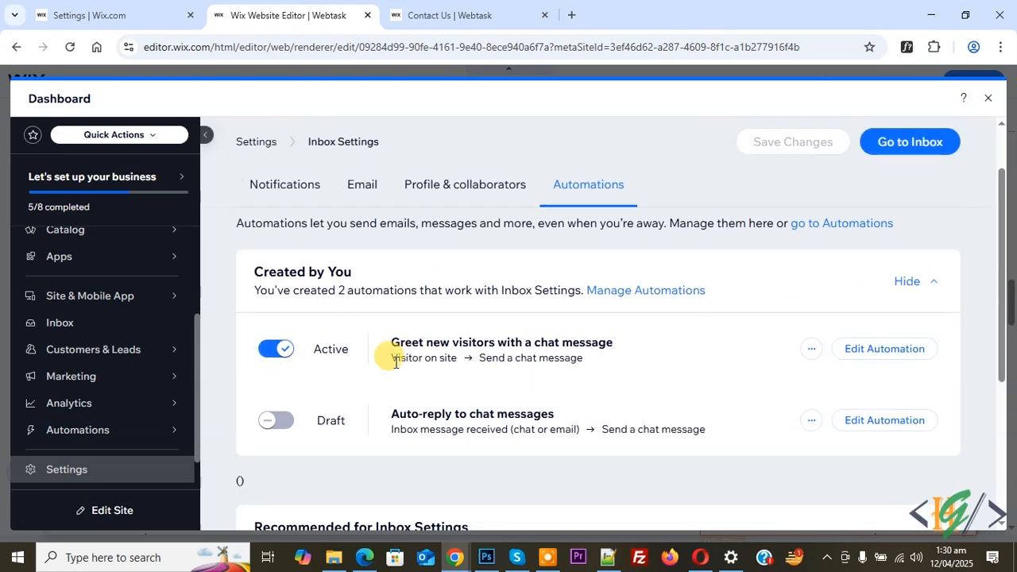
{"action": "scroll", "coordinate": [524, 397], "scroll_direction": "down", "scroll_amount": 4}
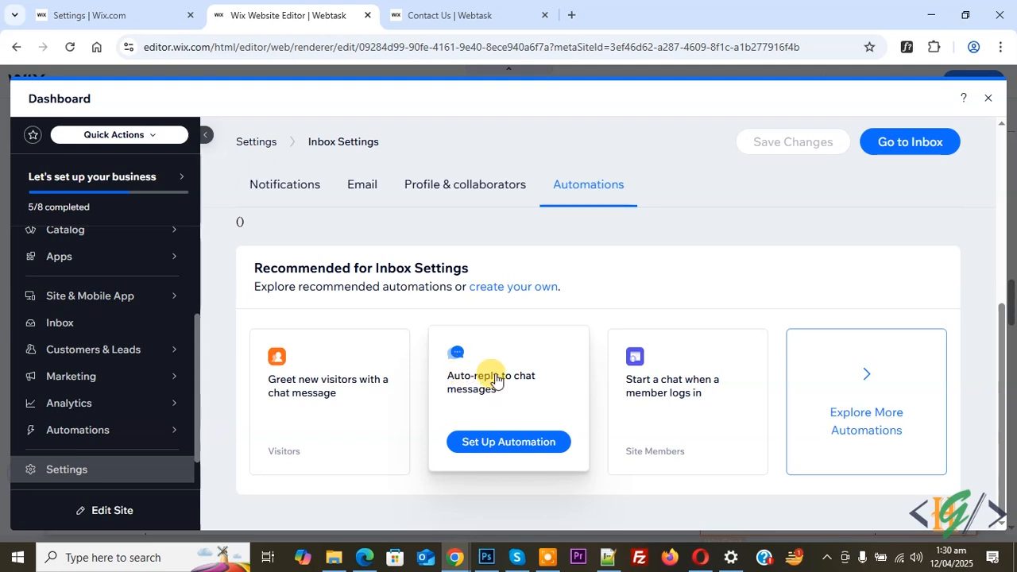
{"action": "left_click", "coordinate": [507, 450]}
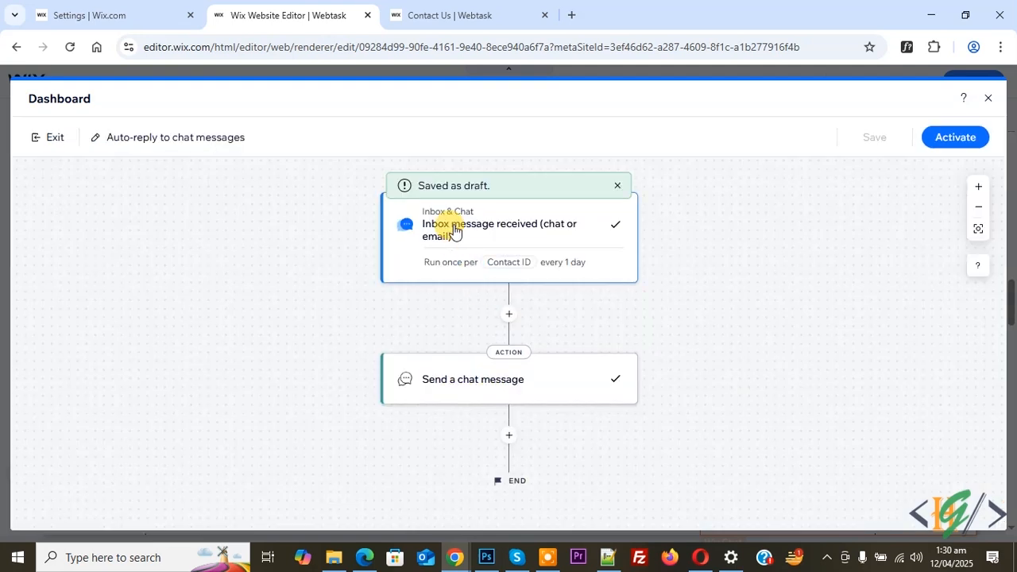
Check the trigger and chat message action, apply the action and activate the auto-reply automation.
{"action": "left_click", "coordinate": [476, 227]}
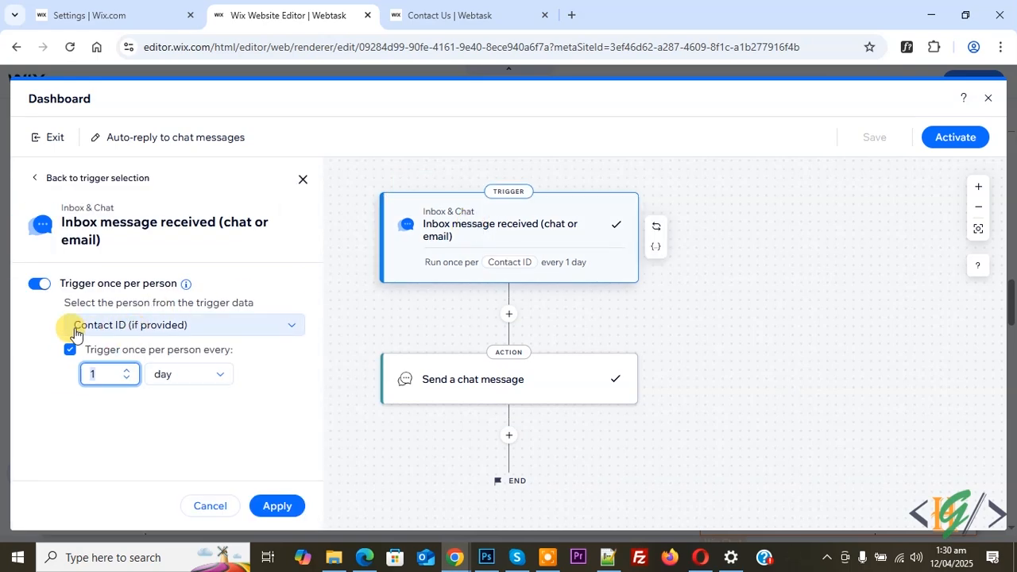
{"action": "left_click", "coordinate": [466, 391]}
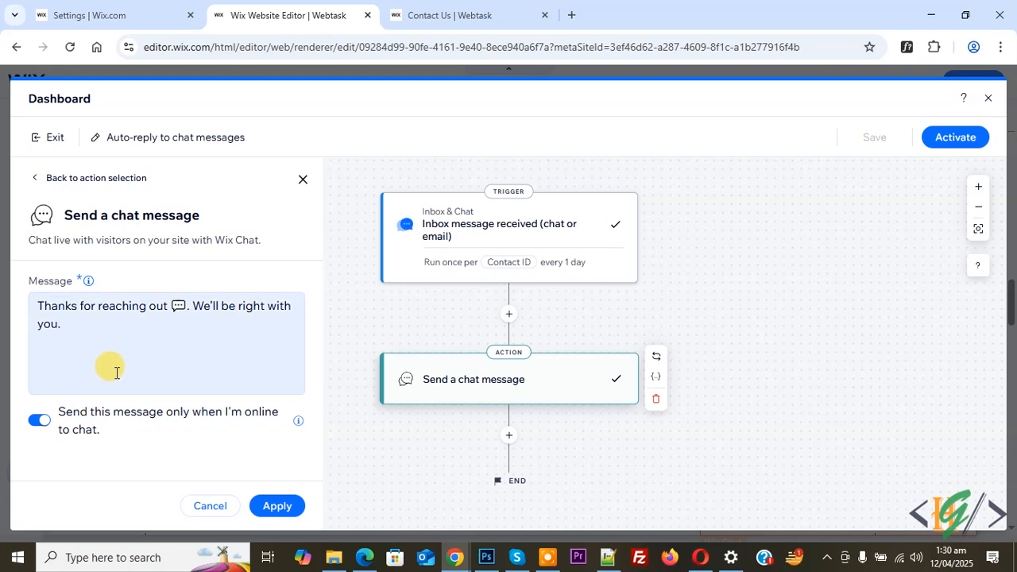
{"action": "left_click", "coordinate": [44, 425]}
{"action": "left_click", "coordinate": [42, 422]}
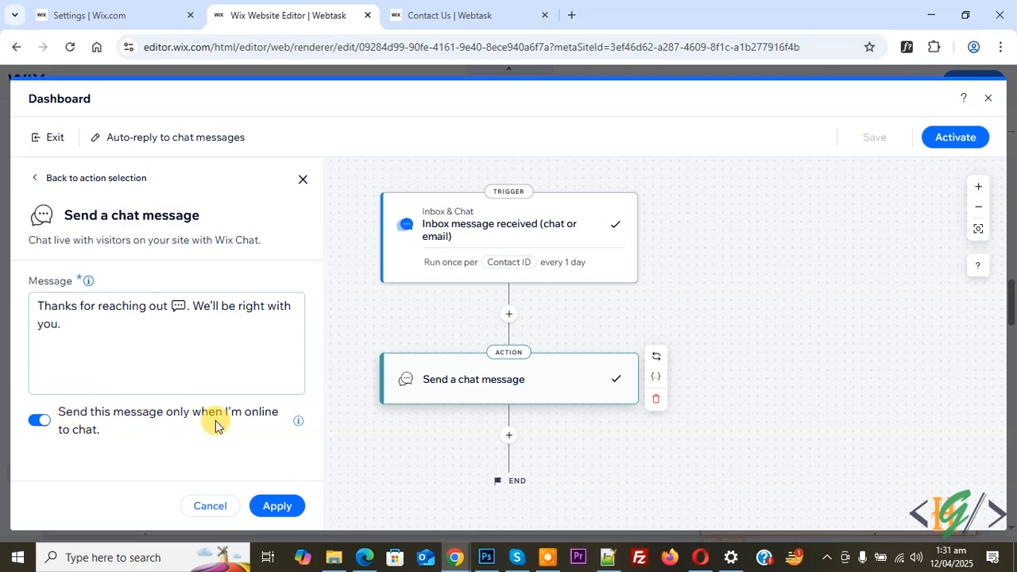
{"action": "left_click", "coordinate": [44, 424]}
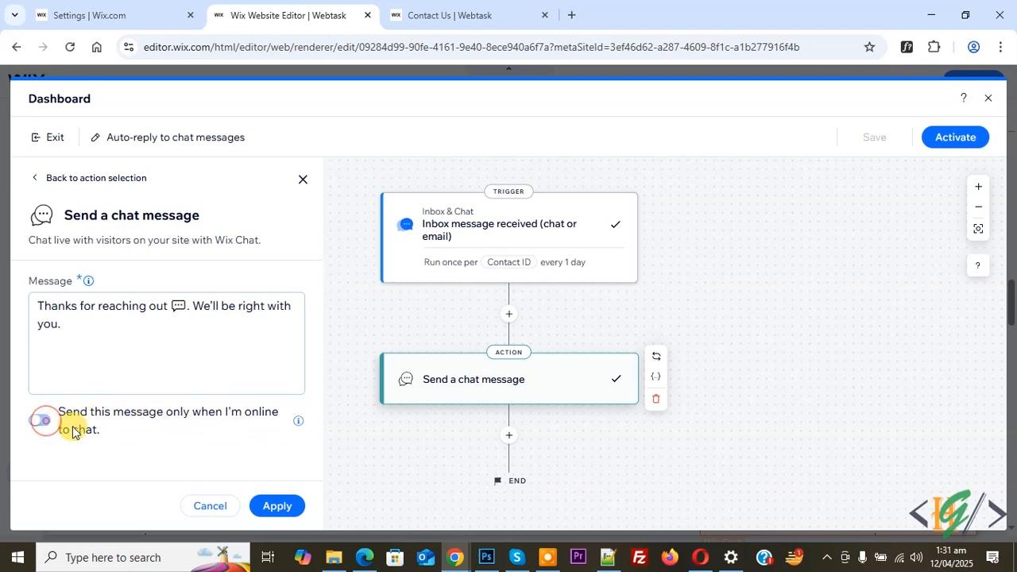
{"action": "left_click", "coordinate": [263, 506]}
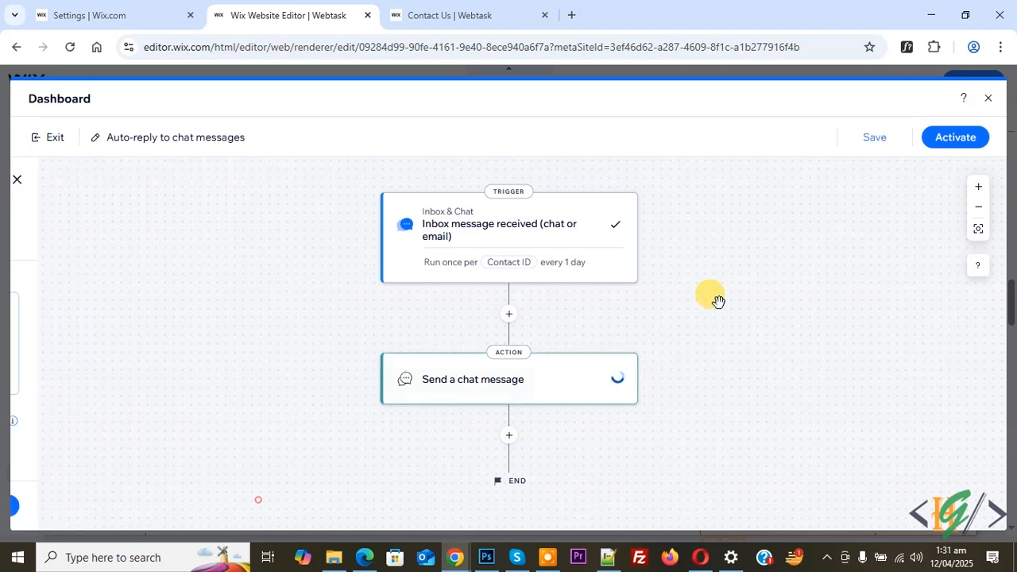
{"action": "left_click", "coordinate": [957, 138]}
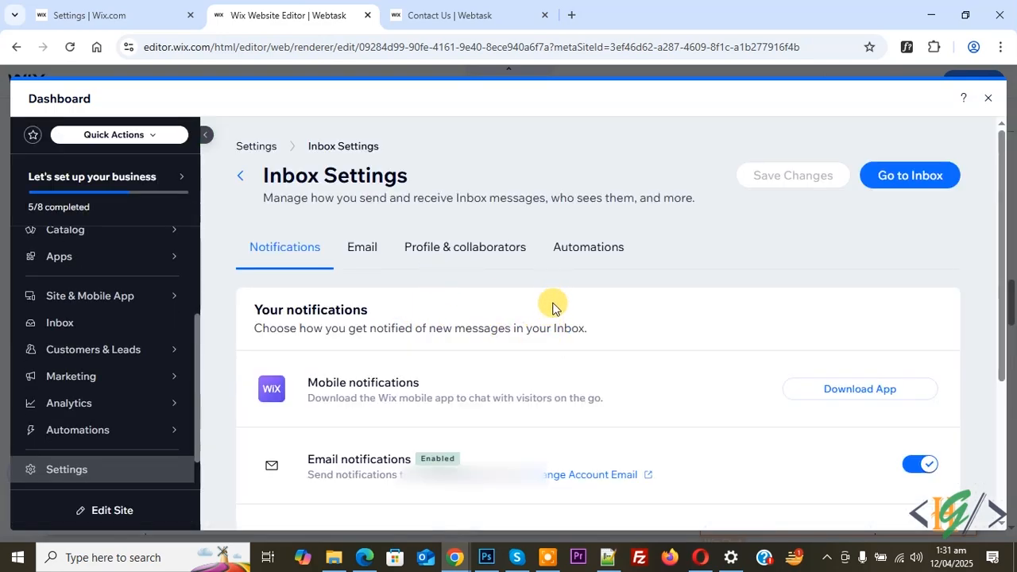
Review the inbox automations list and close the dashboard.
{"action": "left_click", "coordinate": [558, 269]}
{"action": "scroll", "coordinate": [520, 326], "scroll_direction": "down", "scroll_amount": 2}
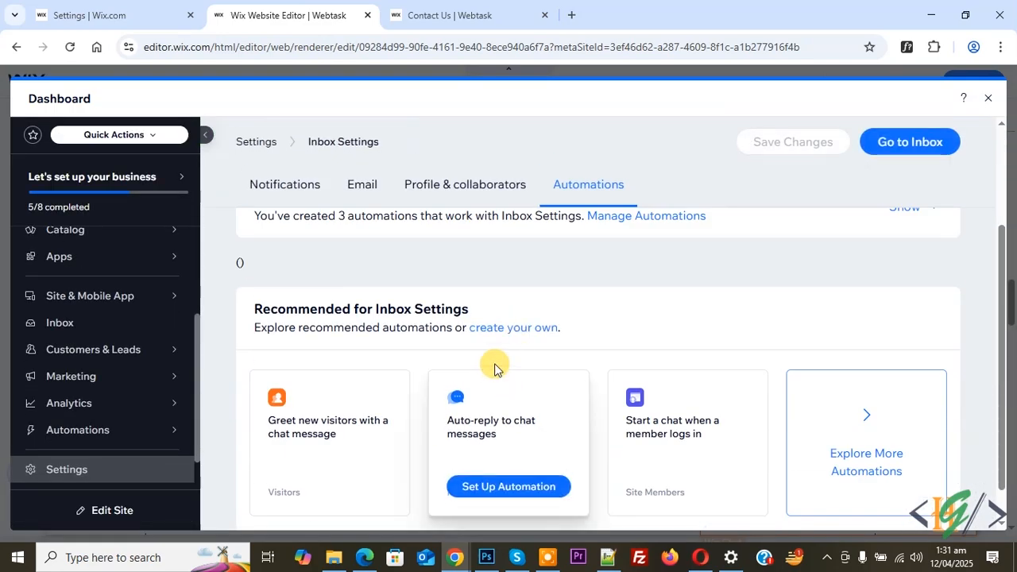
{"action": "left_click", "coordinate": [987, 99]}
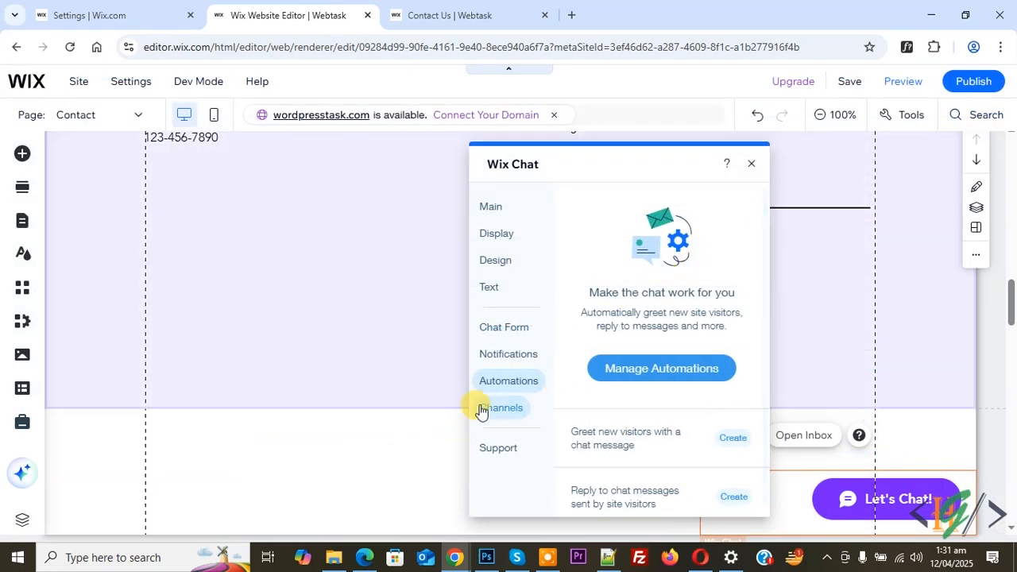
Open chat channel management and try enabling WhatsApp as a chat channel.
{"action": "left_click", "coordinate": [517, 414]}
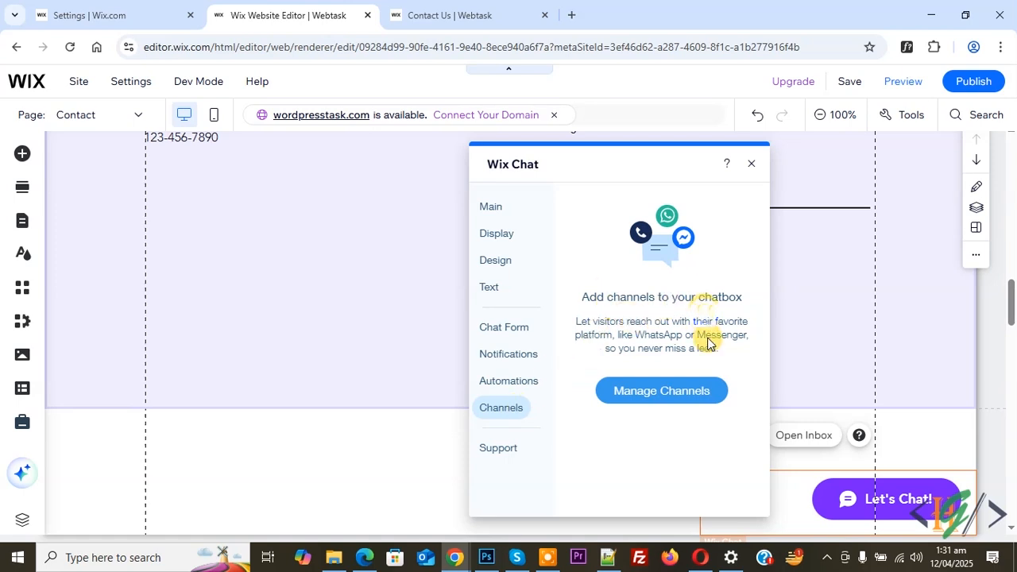
{"action": "left_click", "coordinate": [662, 391]}
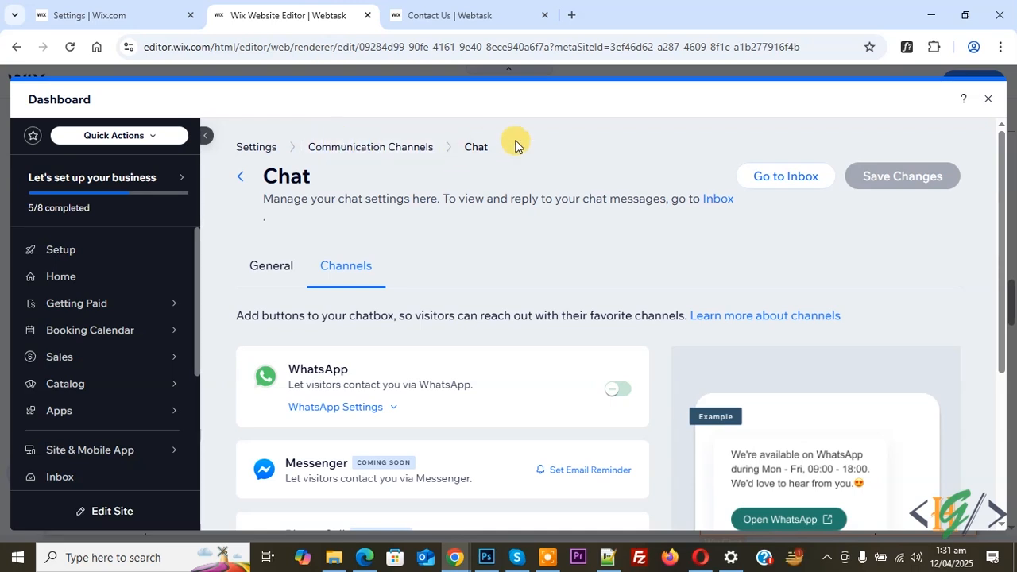
{"action": "scroll", "coordinate": [357, 274], "scroll_direction": "down", "scroll_amount": 2}
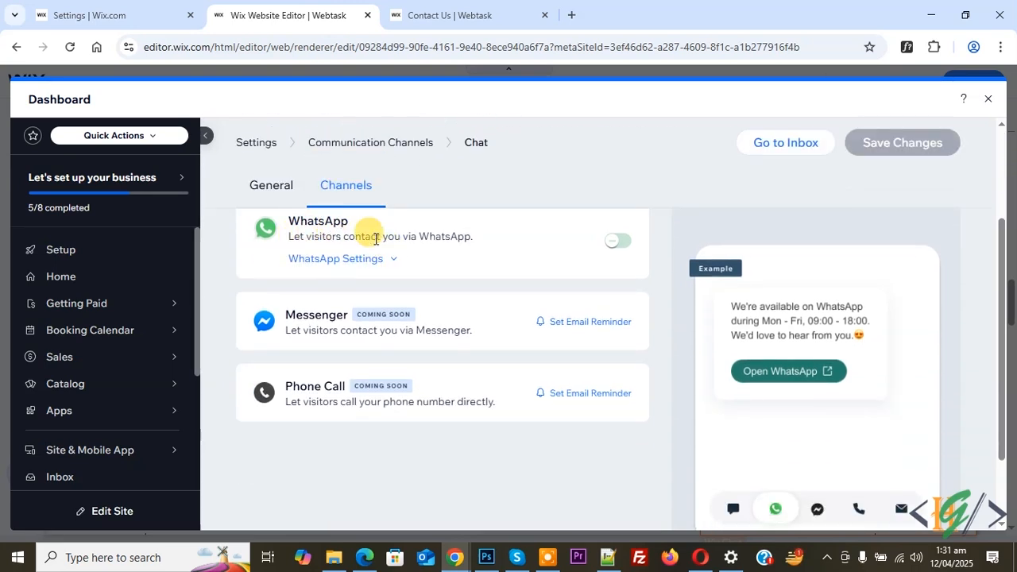
{"action": "left_click", "coordinate": [618, 240]}
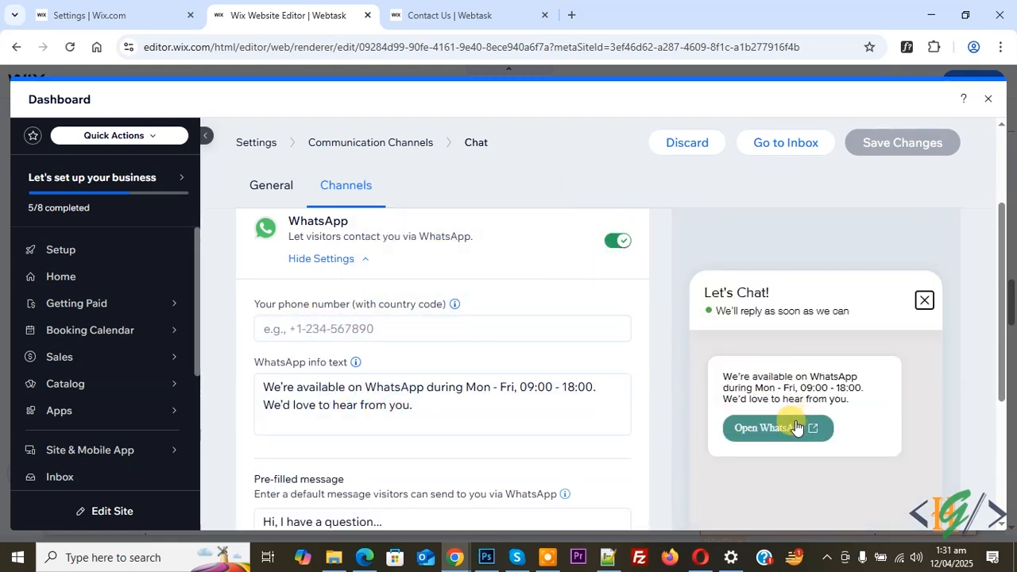
{"action": "left_click", "coordinate": [985, 102]}
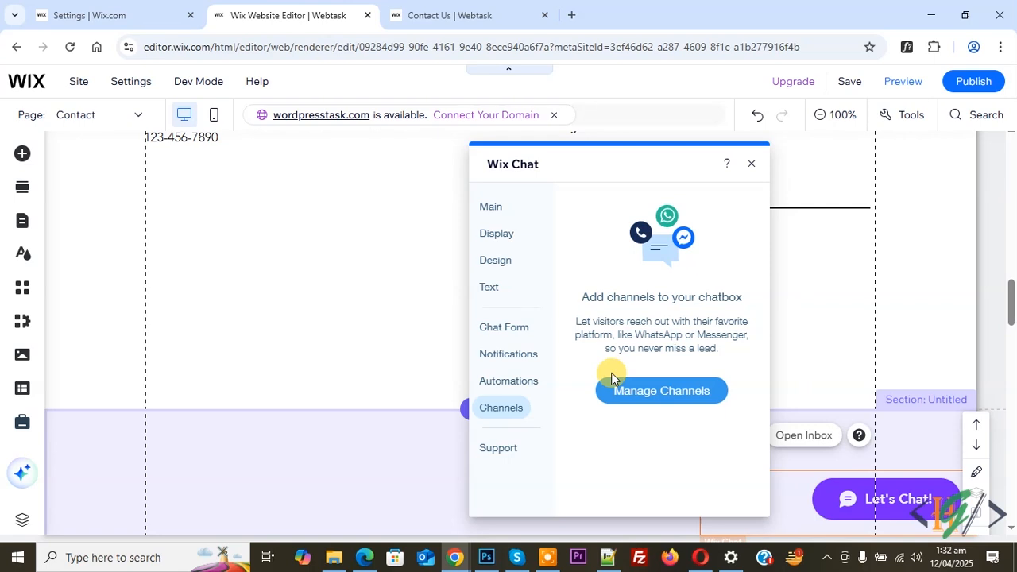
Browse the Wix Chat settings sections and close the settings panel.
{"action": "left_click", "coordinate": [496, 291]}
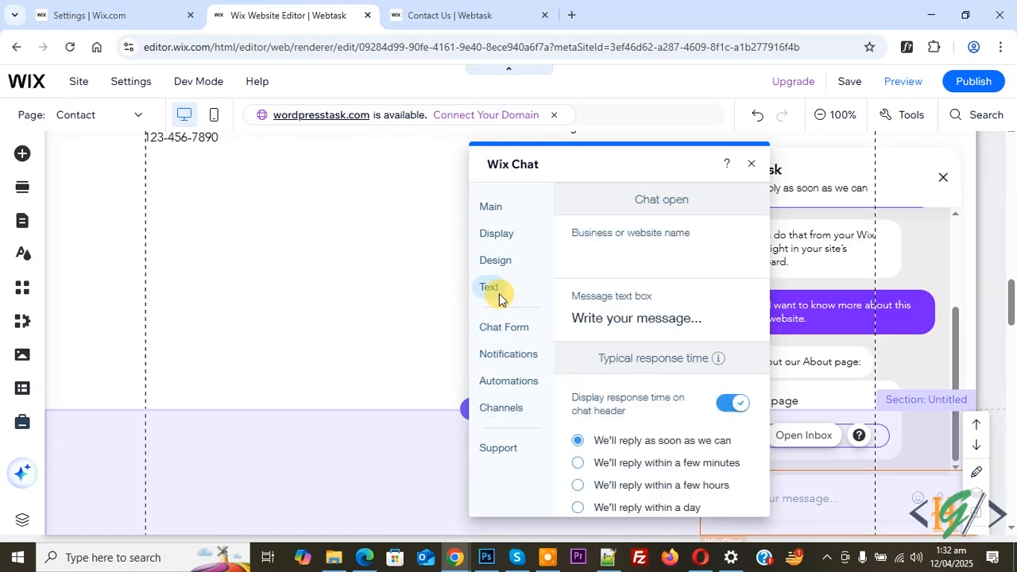
{"action": "left_click", "coordinate": [506, 350]}
{"action": "left_click", "coordinate": [505, 329]}
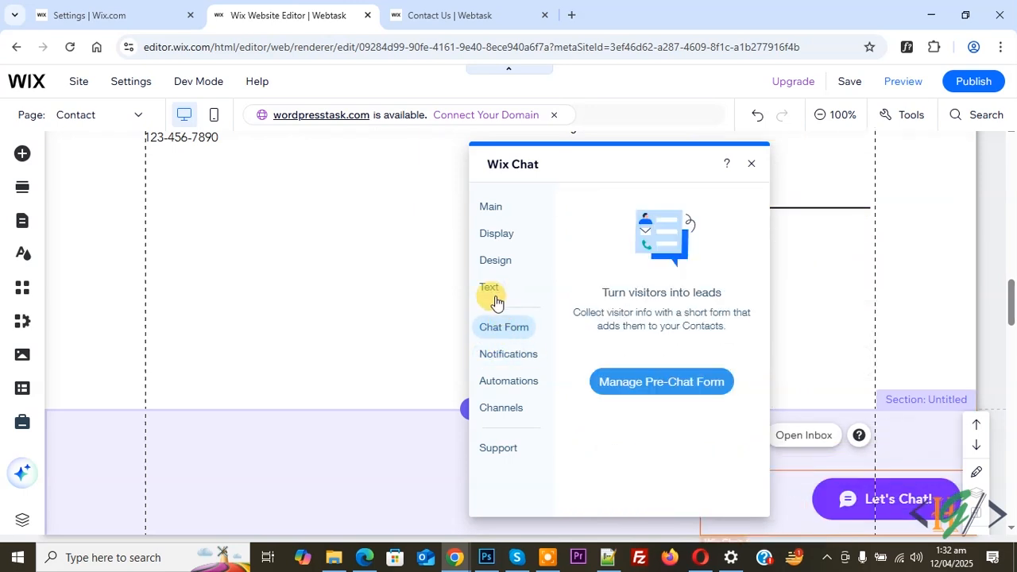
{"action": "left_click", "coordinate": [492, 293]}
{"action": "left_click", "coordinate": [490, 261]}
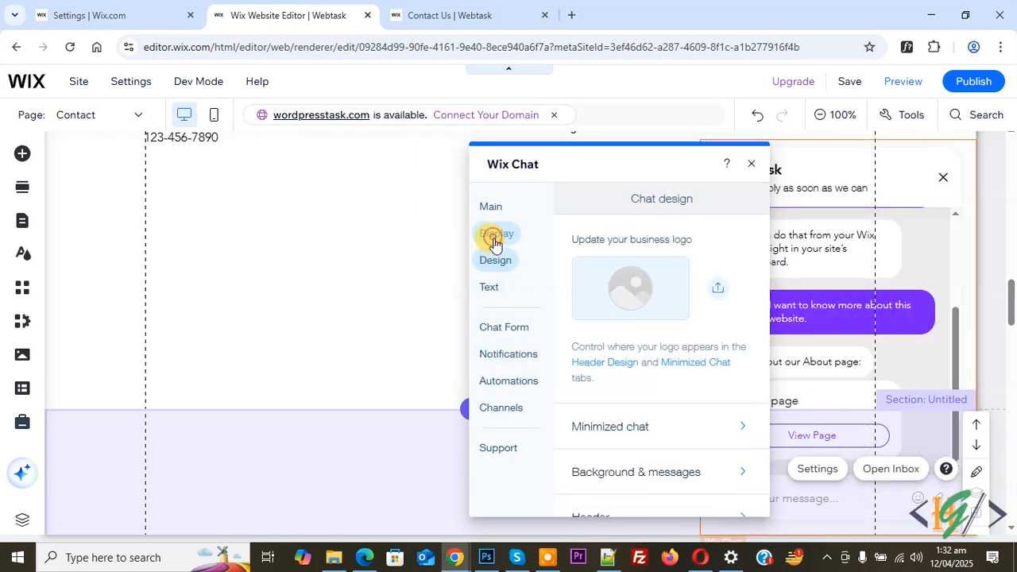
{"action": "left_click", "coordinate": [495, 235]}
{"action": "left_click", "coordinate": [496, 213]}
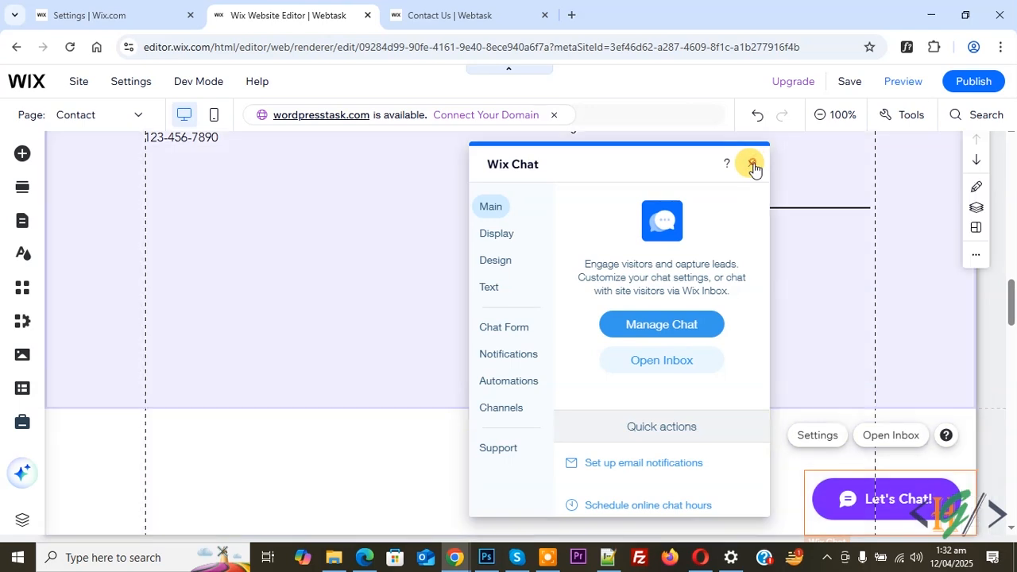
{"action": "left_click", "coordinate": [752, 163]}
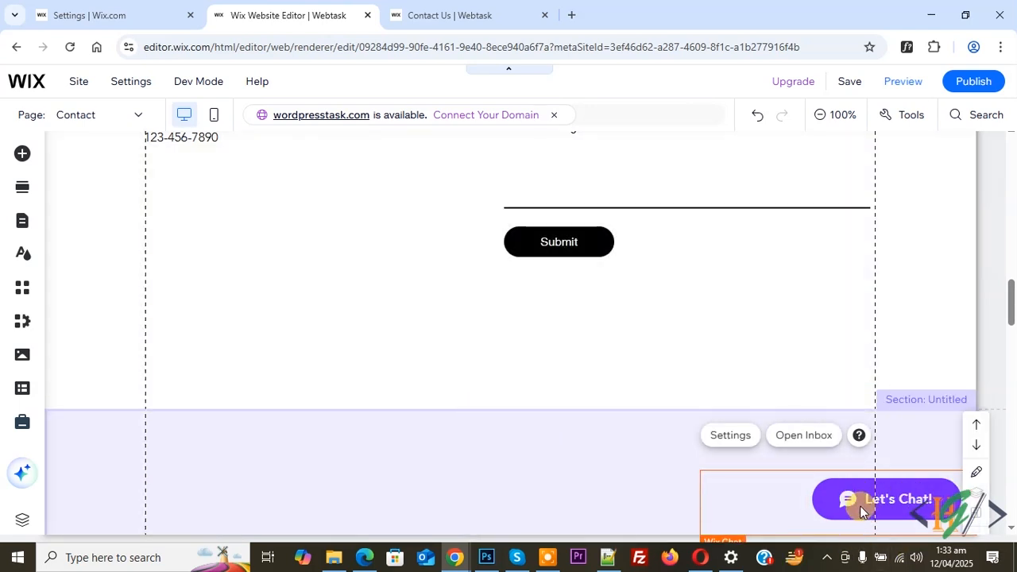
Reopen the chat settings and review the chat texts in the Text section.
{"action": "left_click", "coordinate": [713, 437]}
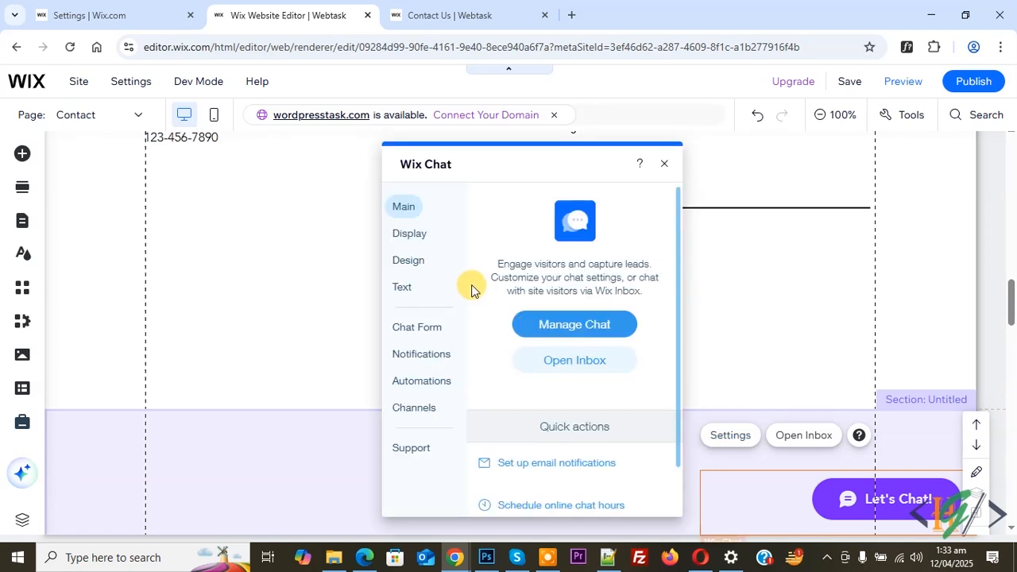
{"action": "left_click", "coordinate": [411, 289]}
{"action": "scroll", "coordinate": [484, 359], "scroll_direction": "down", "scroll_amount": 4}
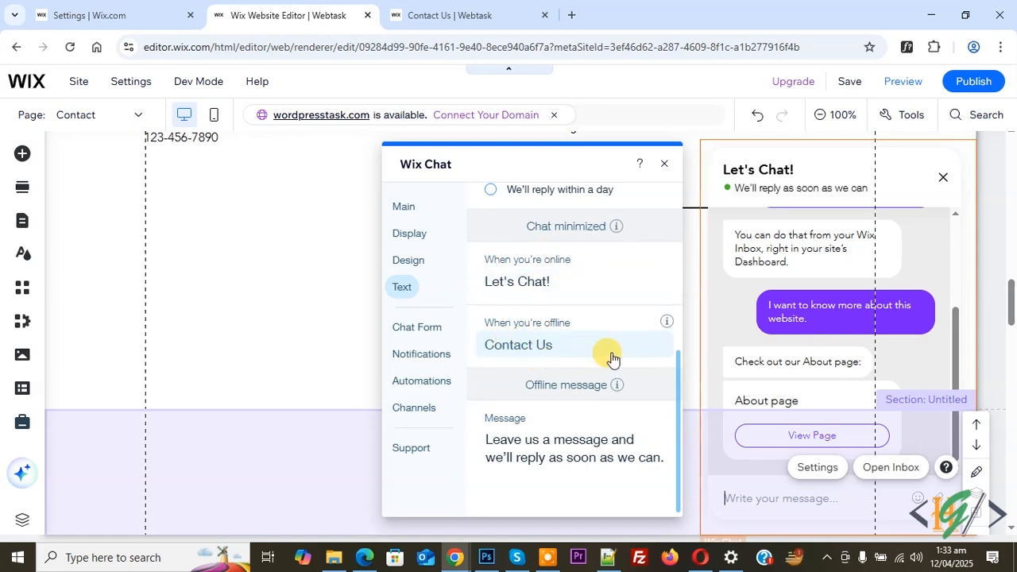
{"action": "left_click", "coordinate": [664, 164]}
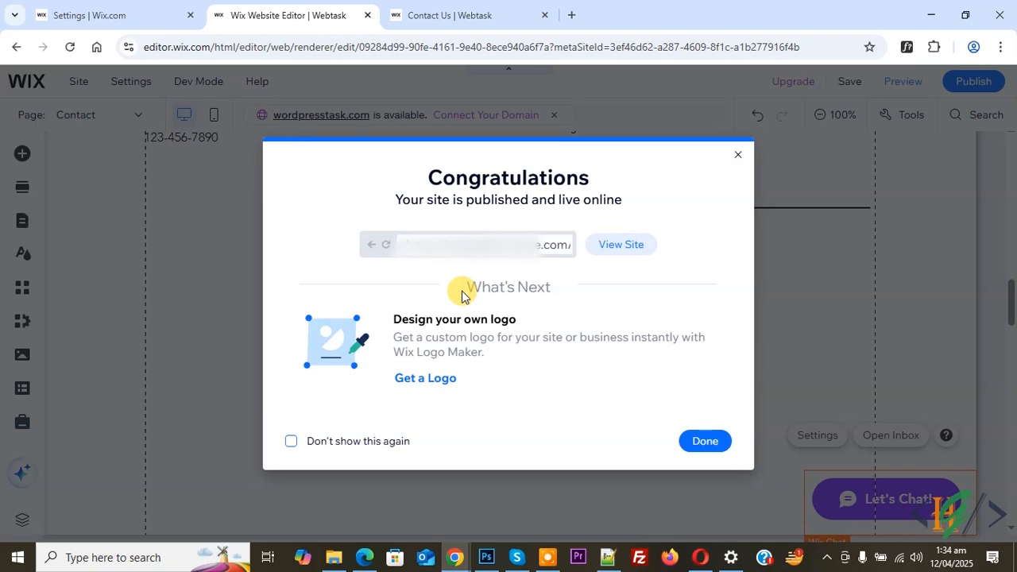
Switch to the live Contact Us page, reload it and open the chat widget.
{"action": "left_click", "coordinate": [453, 14]}
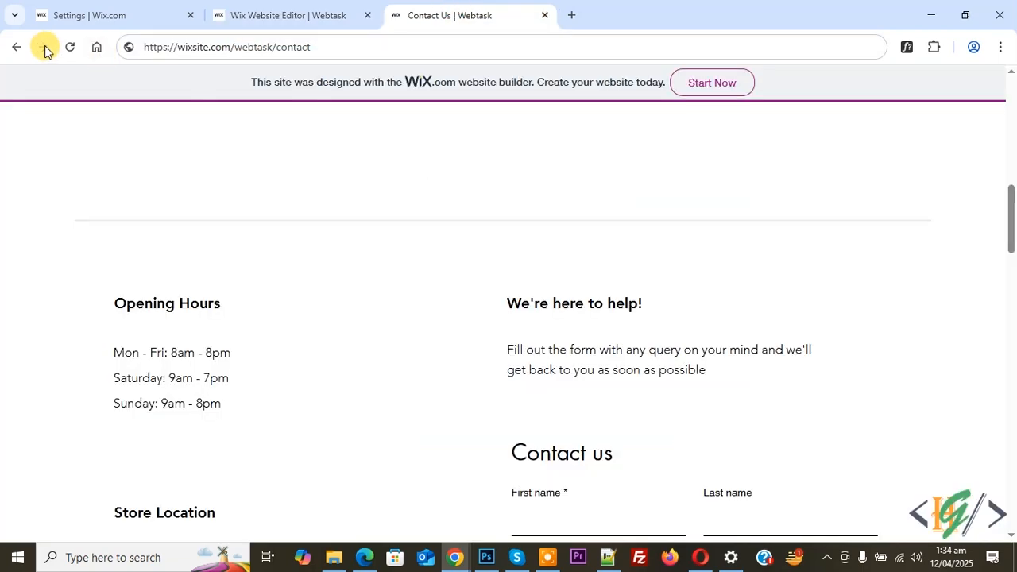
{"action": "left_click", "coordinate": [70, 47]}
{"action": "scroll", "coordinate": [460, 233], "scroll_direction": "down", "scroll_amount": 2}
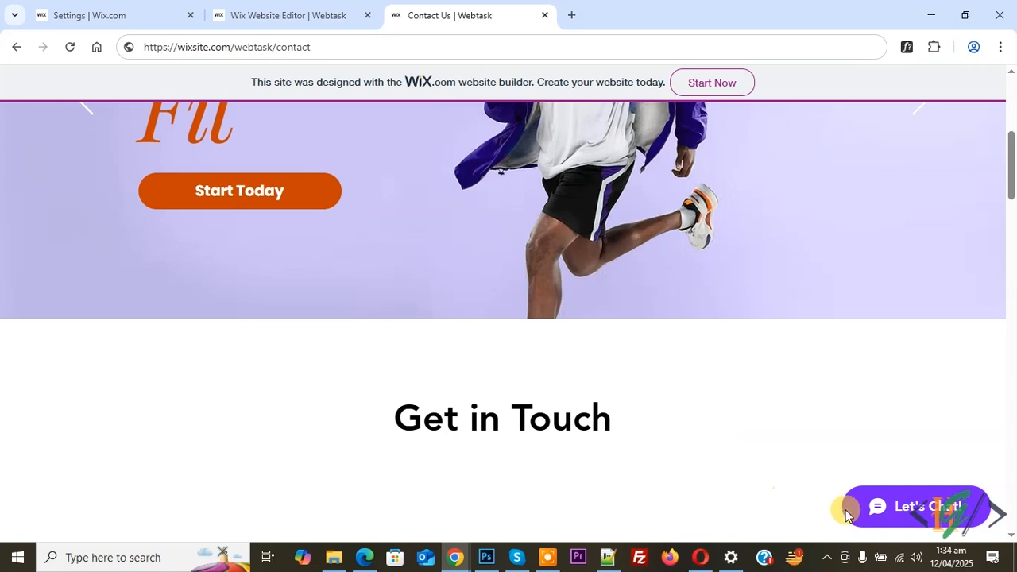
{"action": "left_click", "coordinate": [922, 517]}
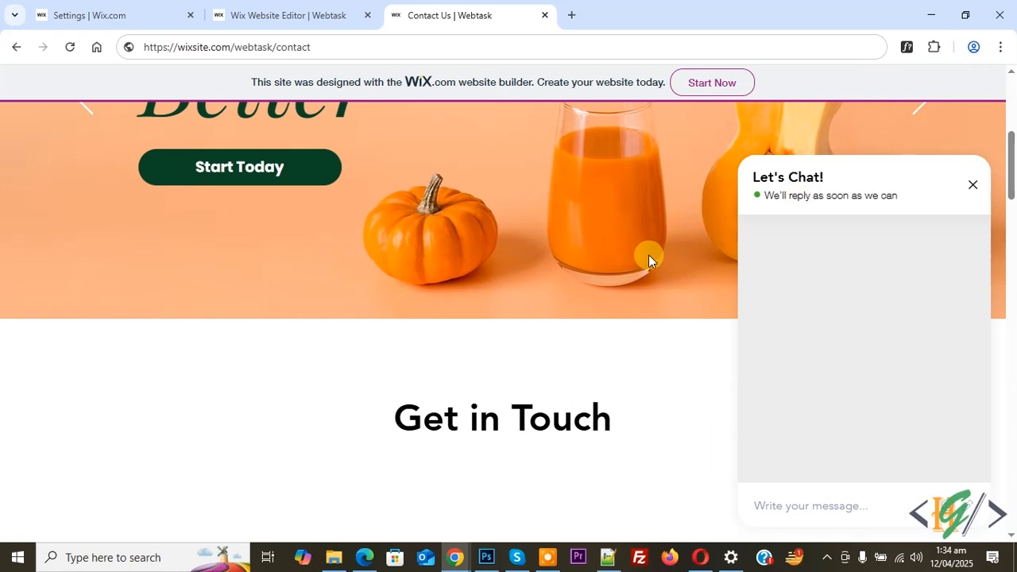
Send the message hello in the chat to test the visitor greeting.
{"action": "scroll", "coordinate": [339, 364], "scroll_direction": "down", "scroll_amount": 3}
{"action": "left_click", "coordinate": [788, 512]}
{"action": "type", "text": "Hel"}
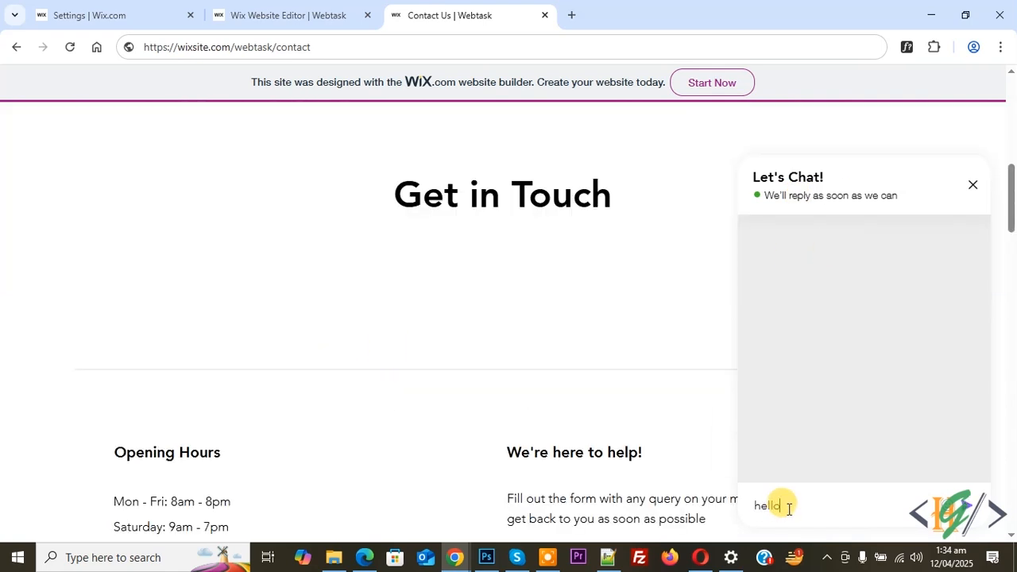
{"action": "type", "text": "lo"}
{"action": "key", "text": "Return"}
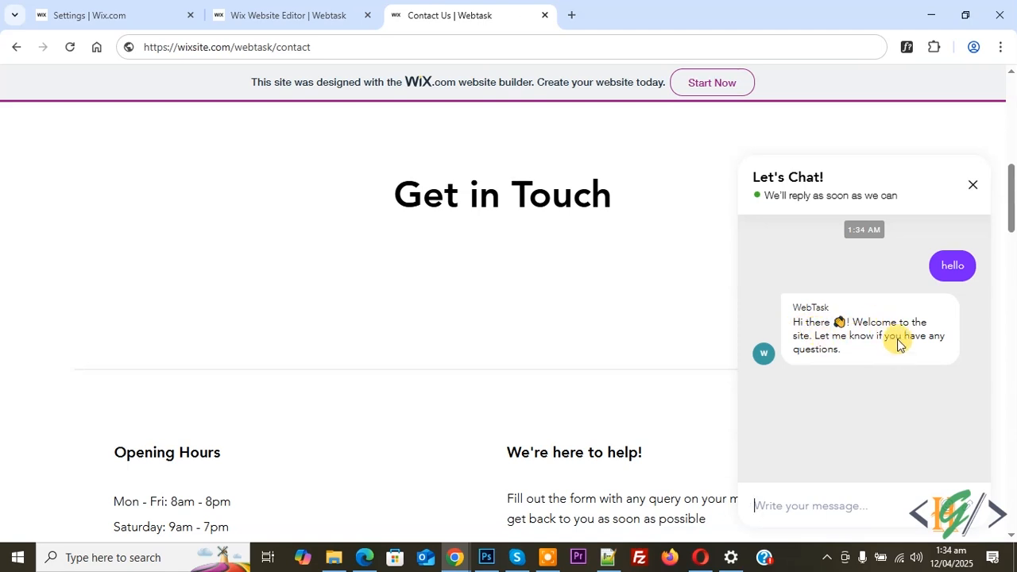
Open the chat on the live page in an incognito window and examine the pre-chat form and automated replies.
{"action": "left_click_drag", "start_coordinate": [854, 350], "coordinate": [788, 323]}
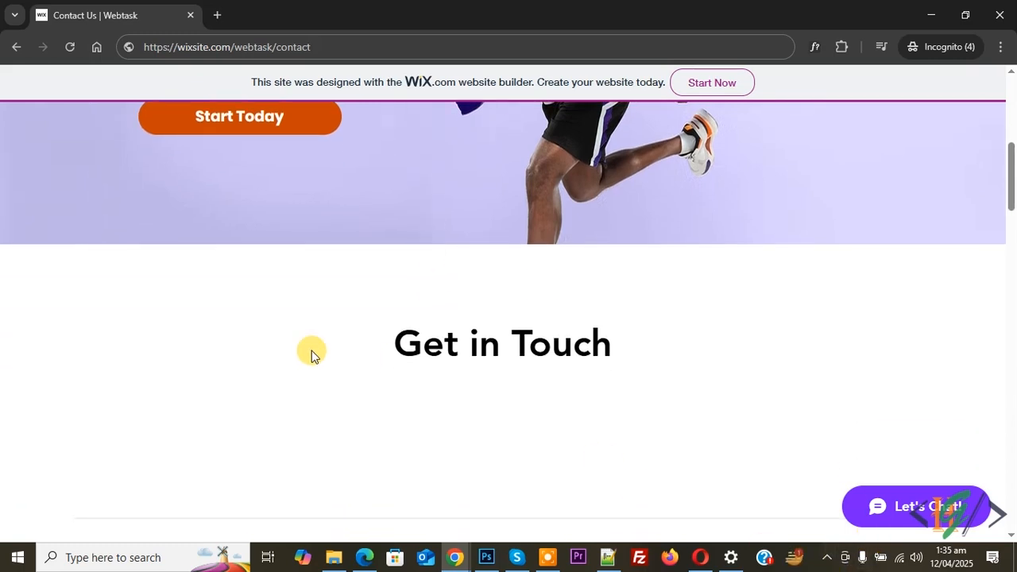
{"action": "scroll", "coordinate": [311, 355], "scroll_direction": "down", "scroll_amount": 1}
{"action": "left_click", "coordinate": [887, 506]}
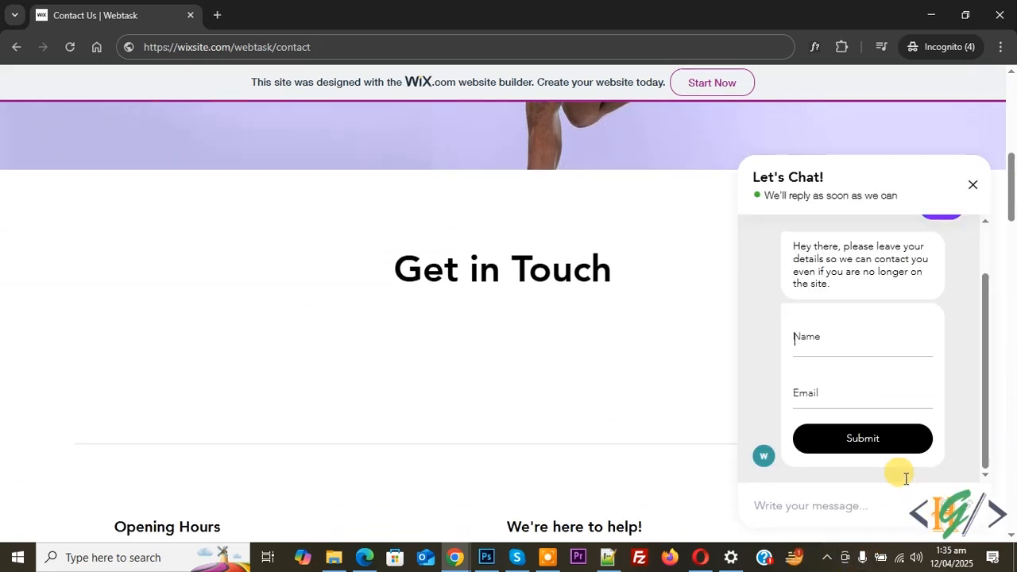
{"action": "scroll", "coordinate": [853, 338], "scroll_direction": "up", "scroll_amount": 1}
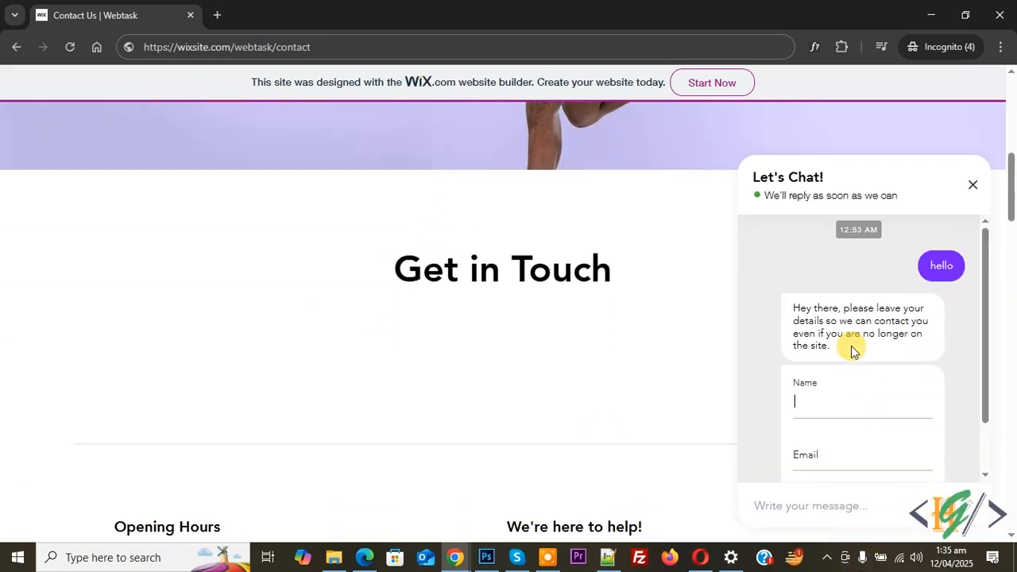
{"action": "scroll", "coordinate": [852, 358], "scroll_direction": "up", "scroll_amount": 2}
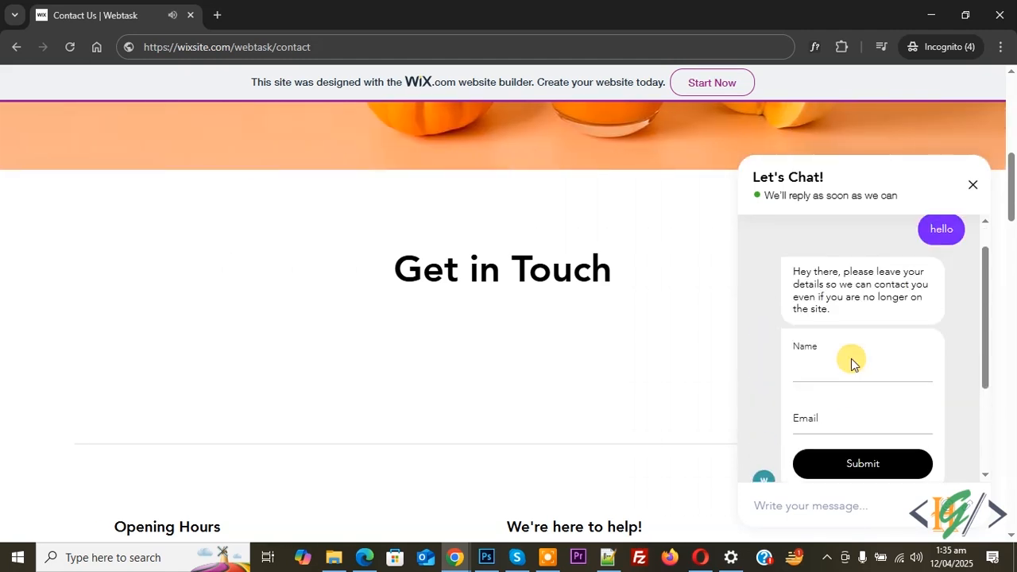
{"action": "scroll", "coordinate": [715, 326], "scroll_direction": "down", "scroll_amount": 3}
{"action": "scroll", "coordinate": [914, 386], "scroll_direction": "down", "scroll_amount": 2}
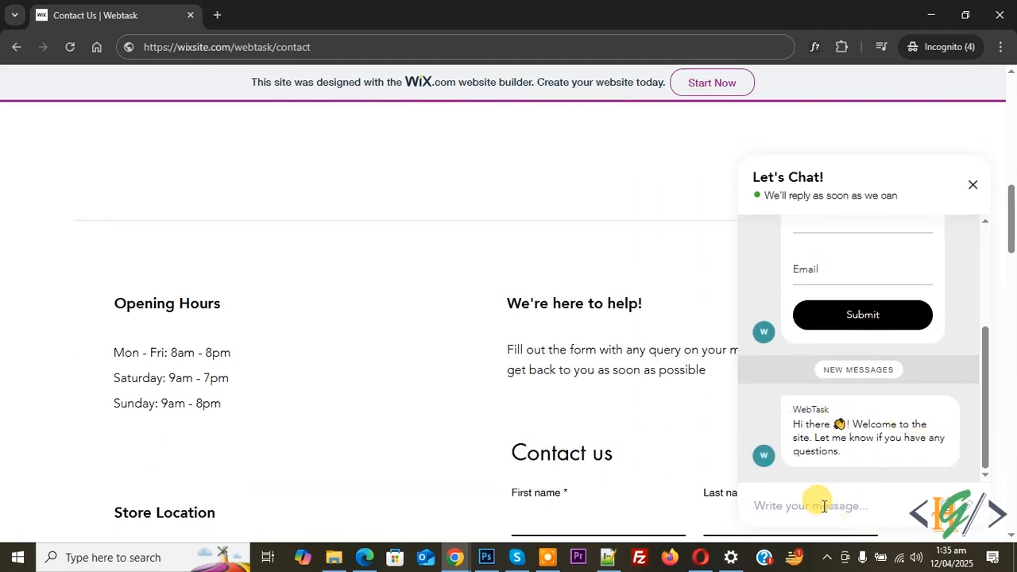
{"action": "scroll", "coordinate": [879, 445], "scroll_direction": "up", "scroll_amount": 2}
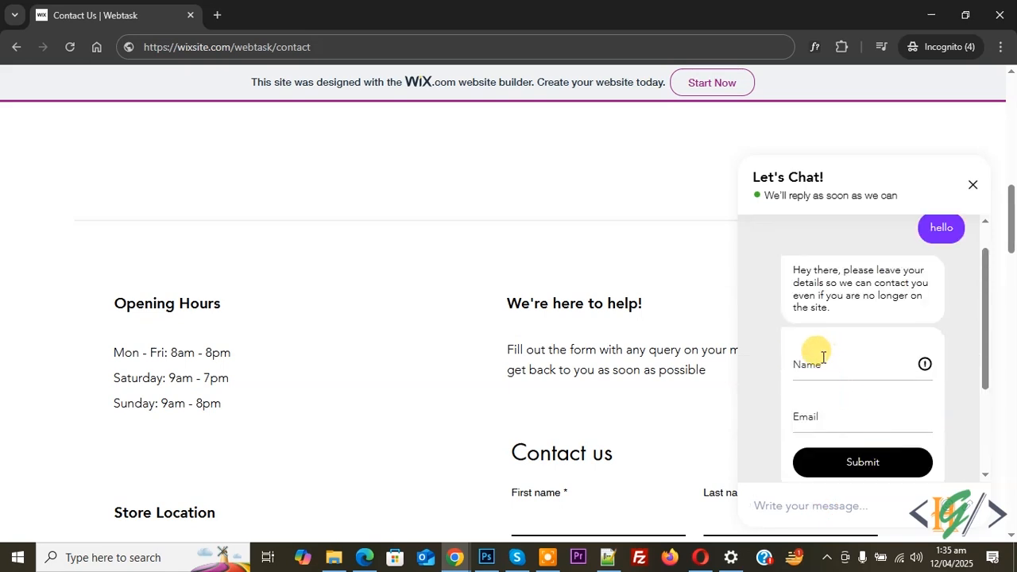
{"action": "scroll", "coordinate": [847, 362], "scroll_direction": "down", "scroll_amount": 5}
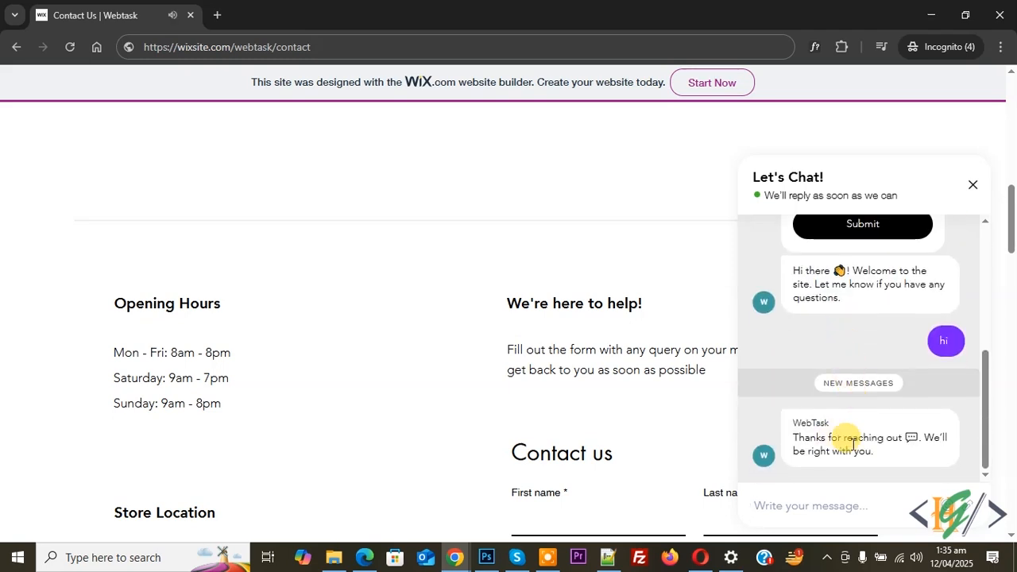